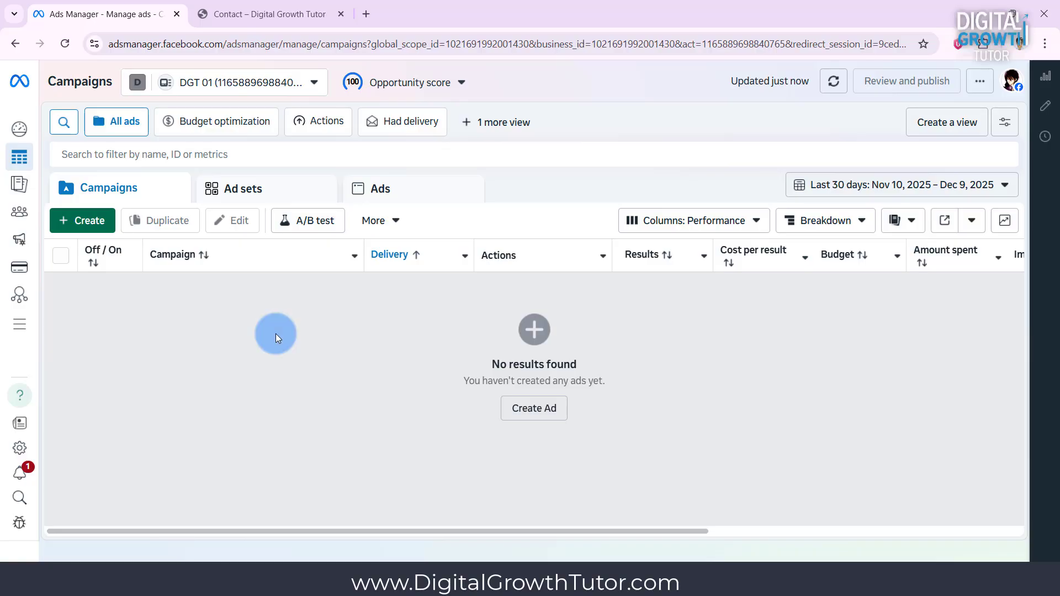
Create a new campaign with the Leads objective and dismiss the Advantage+ setup notice
left_click(83, 220)
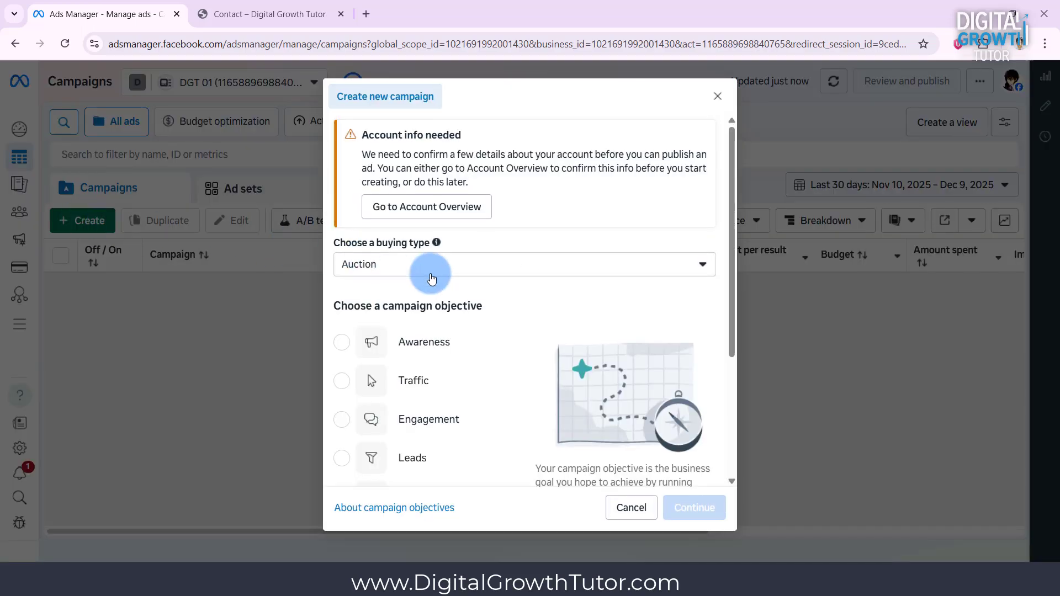
scroll(434, 276, "down", 3)
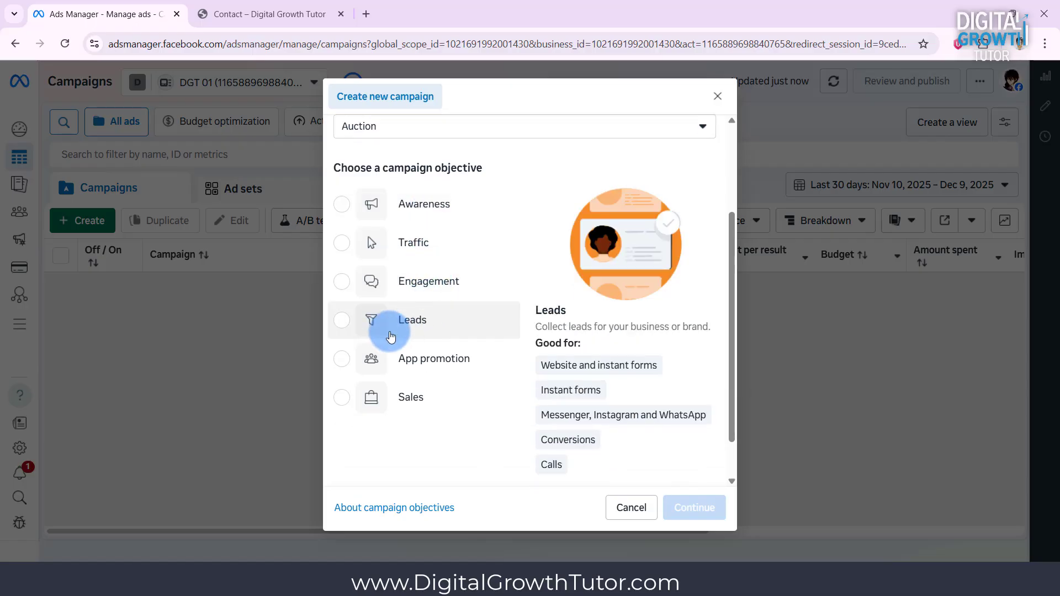
left_click(413, 329)
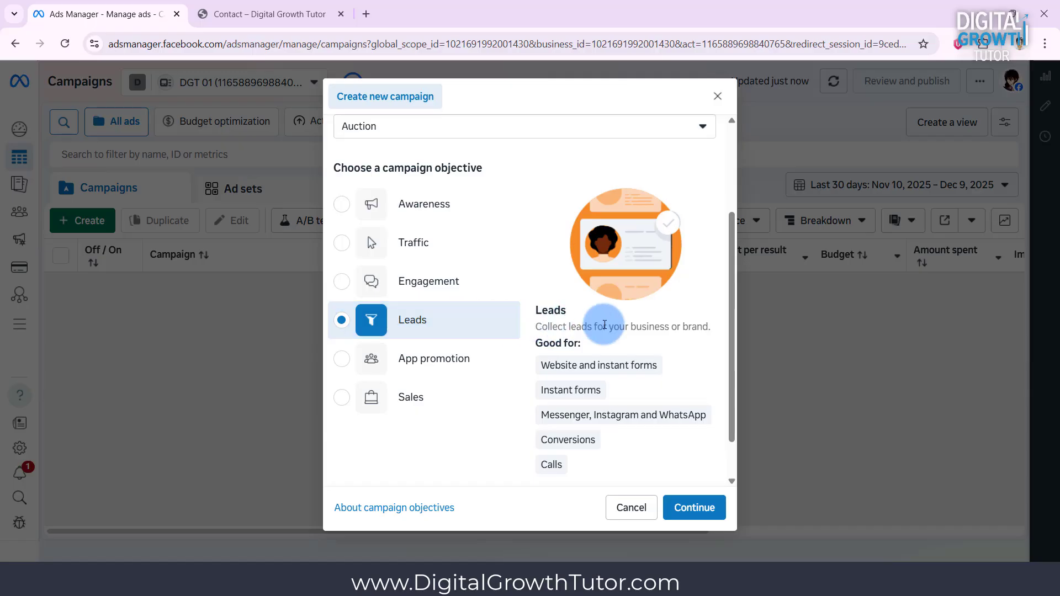
scroll(677, 355, "down", 1)
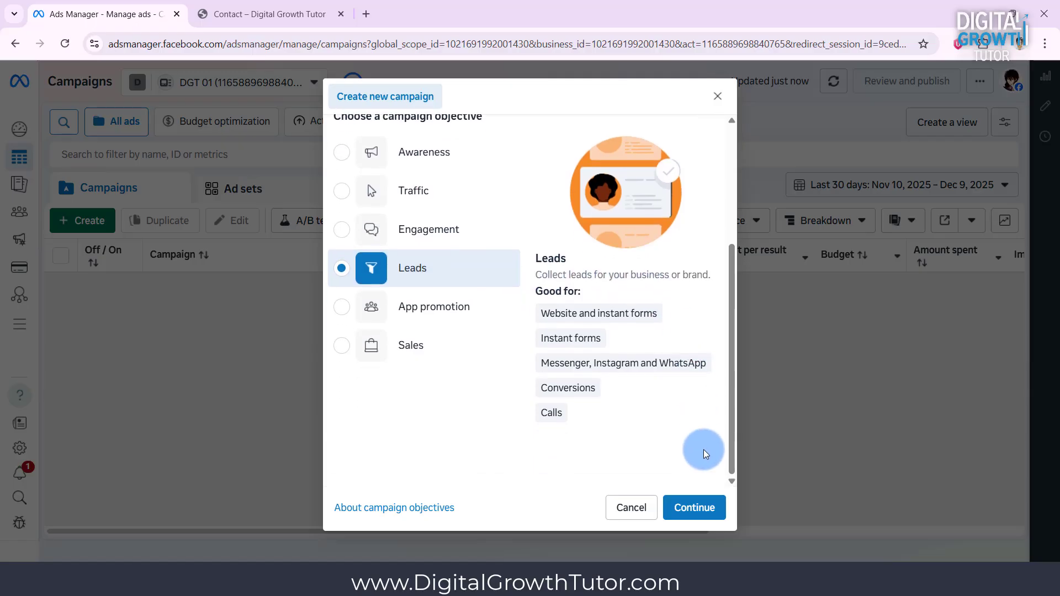
left_click(706, 512)
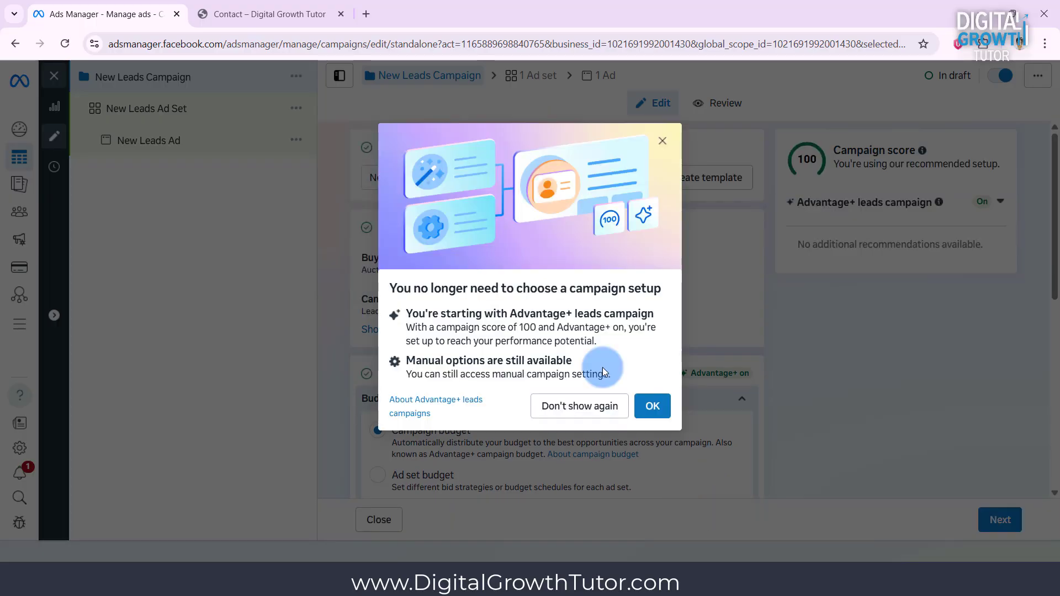
left_click(662, 141)
Rename the campaign as "Website Lead || Advantage+ || Sydney"
triple_click(480, 180)
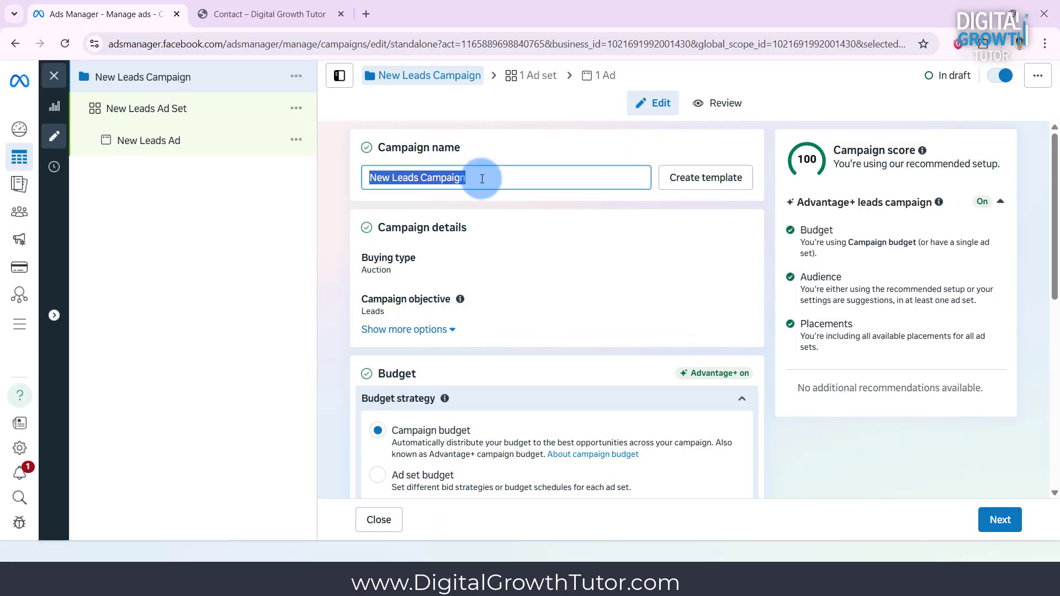
type("Website Lead")
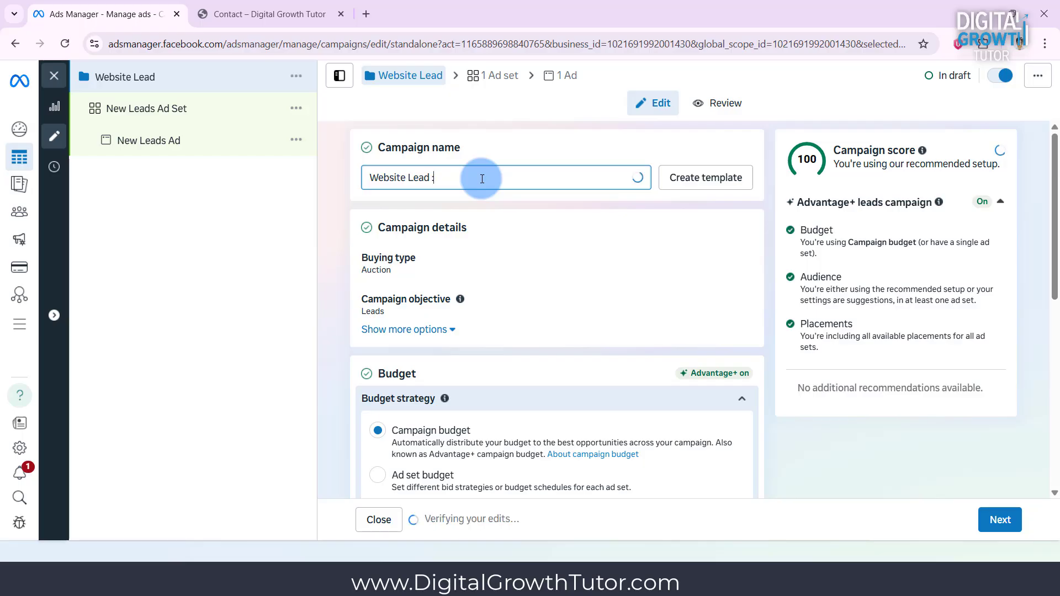
type(" || A")
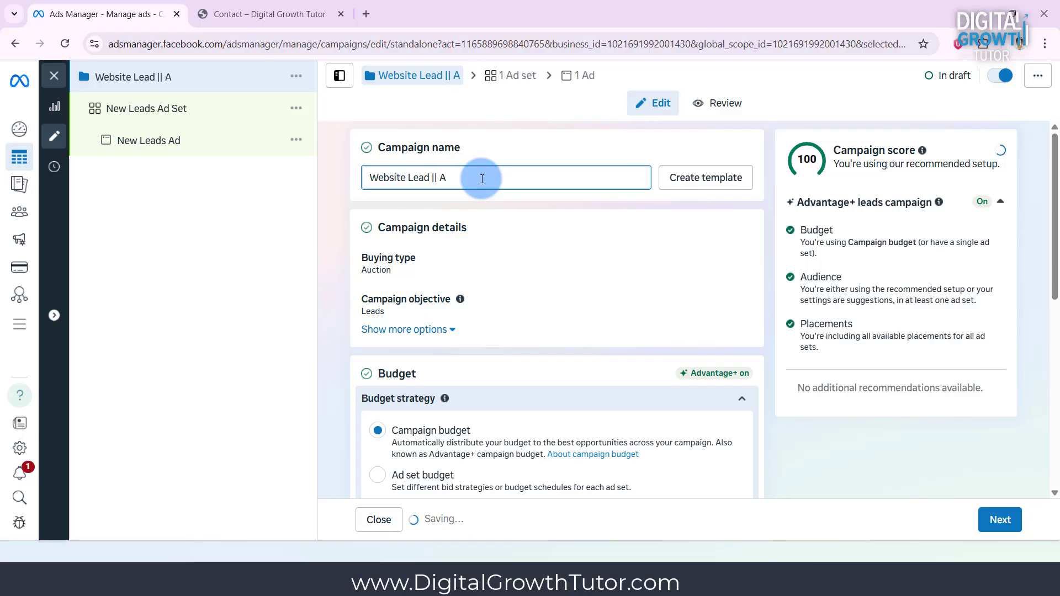
type("dvantage+ ||")
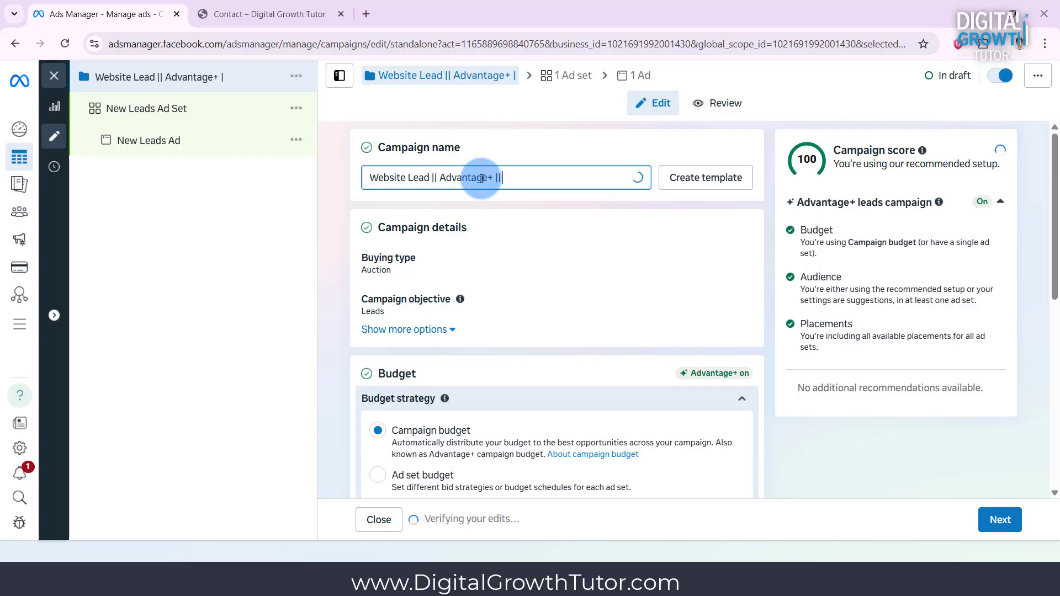
type(" Sydney")
Set the campaign's daily budget to $10.00 and continue to the ad set settings
scroll(498, 205, "down", 1)
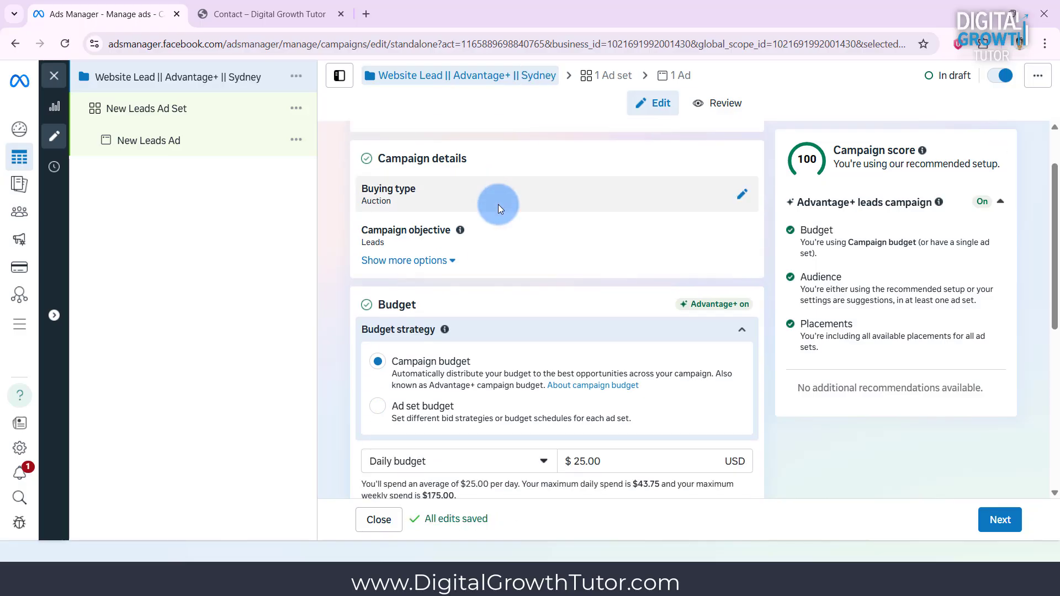
scroll(498, 204, "down", 2)
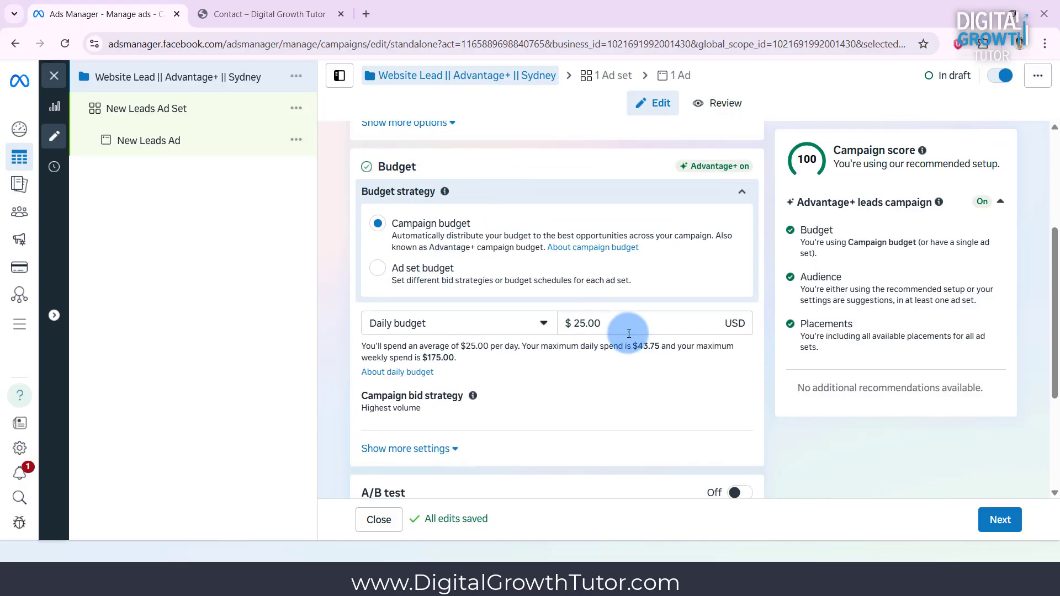
double_click(632, 324)
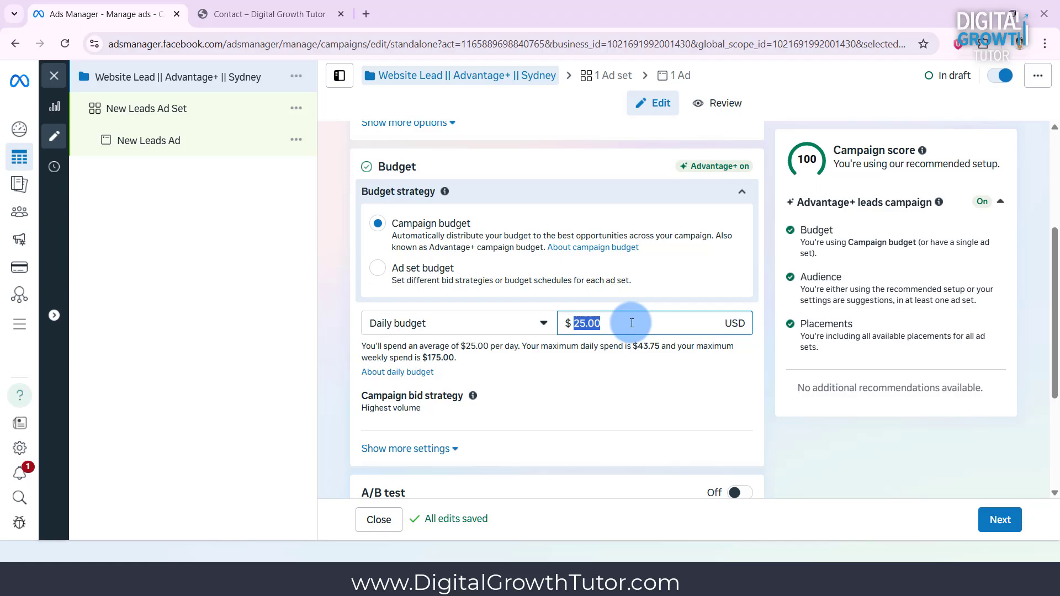
type("10")
scroll(628, 253, "down", 3)
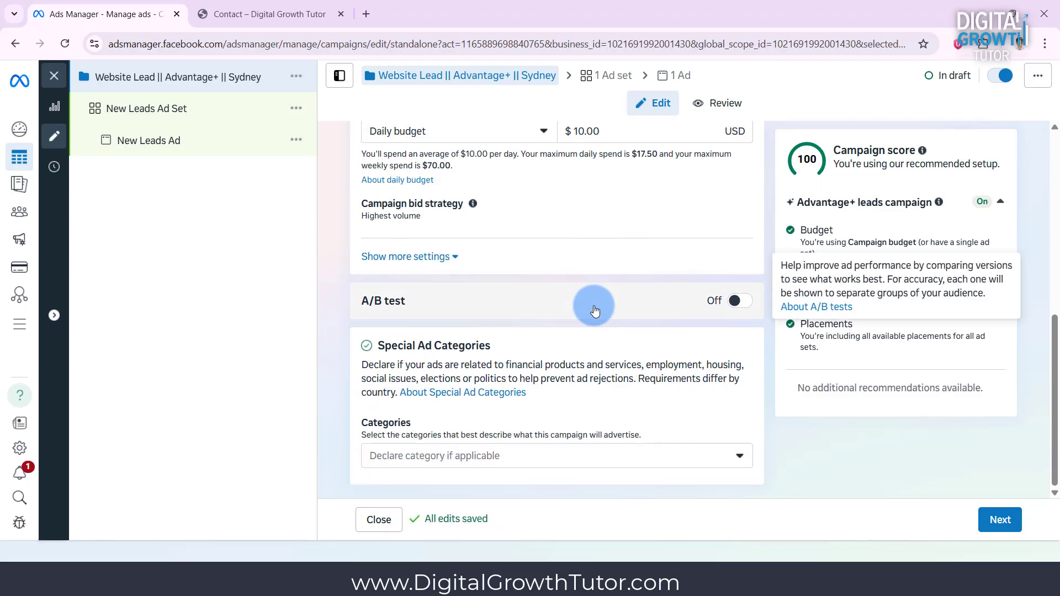
left_click(1013, 513)
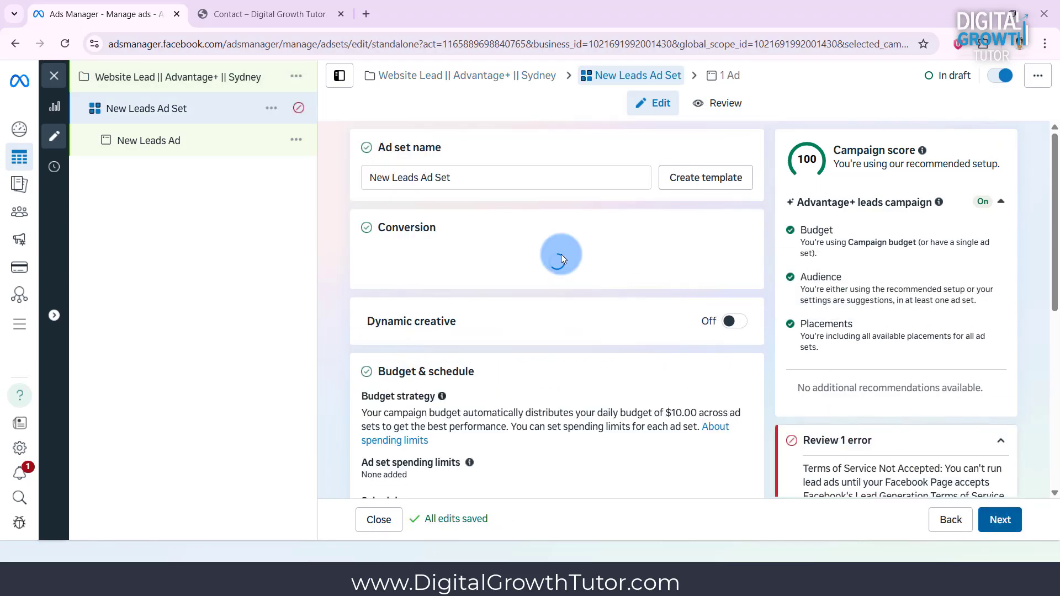
Rename the ad set as "Advantage+ || Sydney"
triple_click(474, 182)
type("Advantage+")
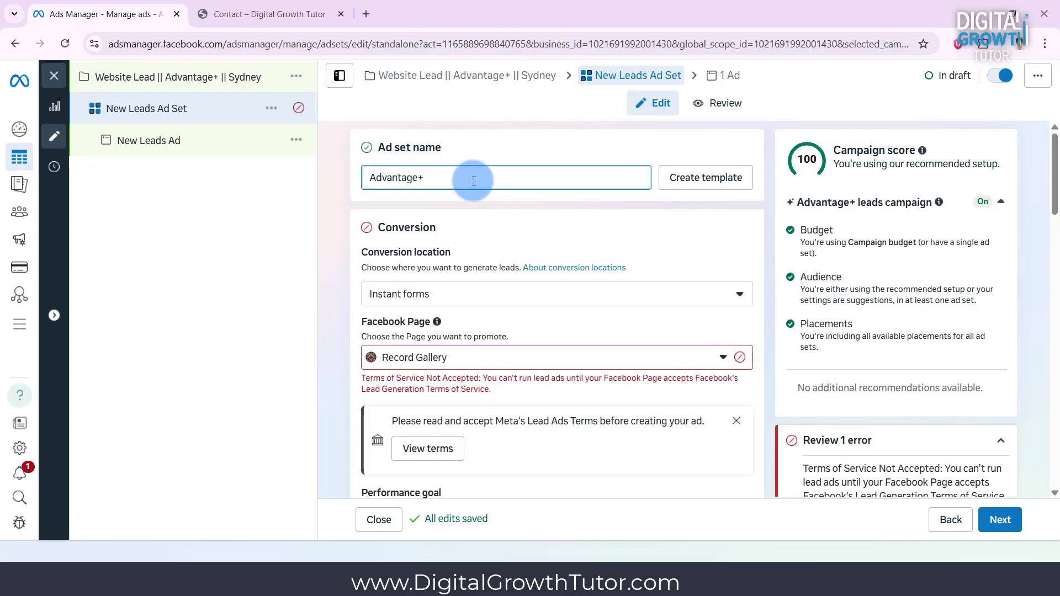
type(" || Sydney")
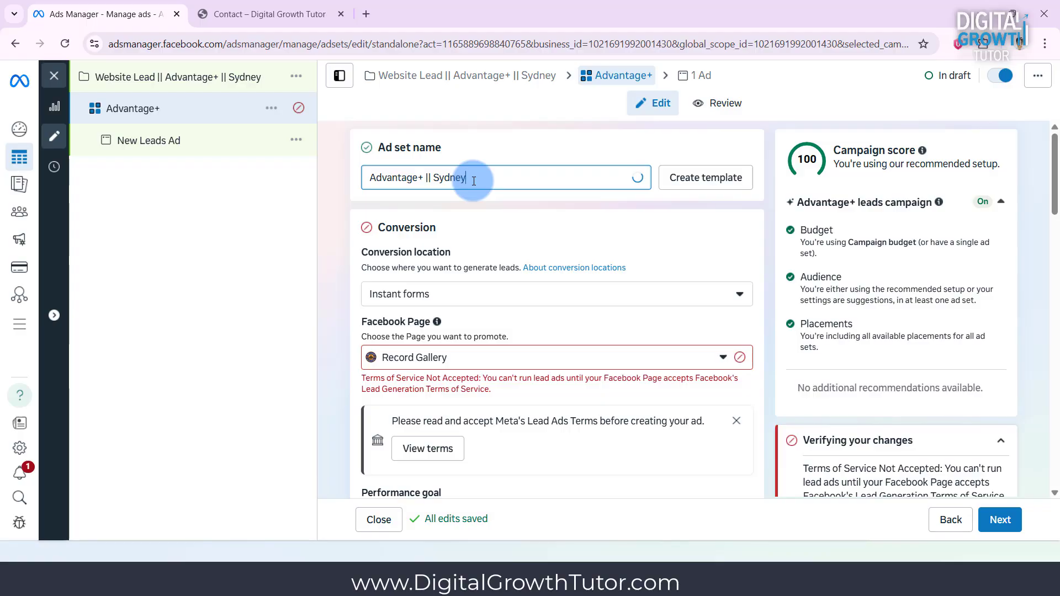
Set the ad set's conversion location to the single Website option
left_click(491, 301)
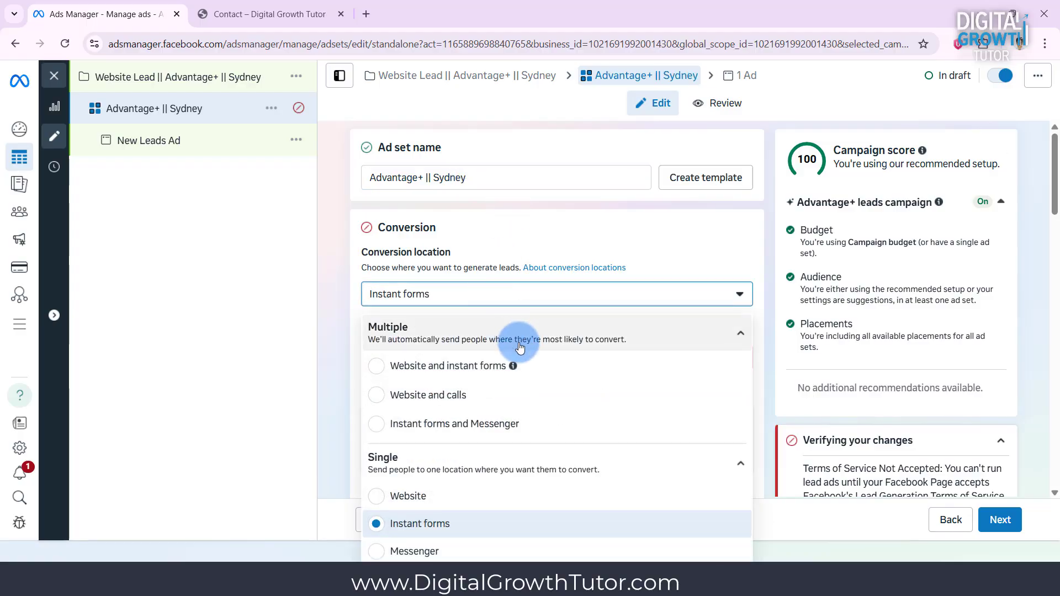
scroll(490, 409, "down", 3)
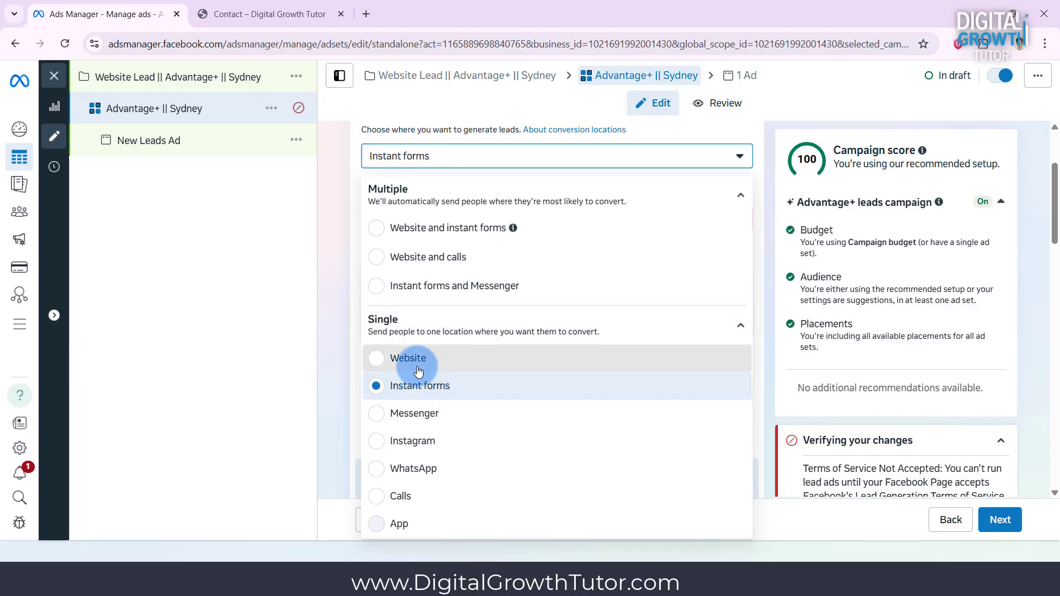
left_click(418, 365)
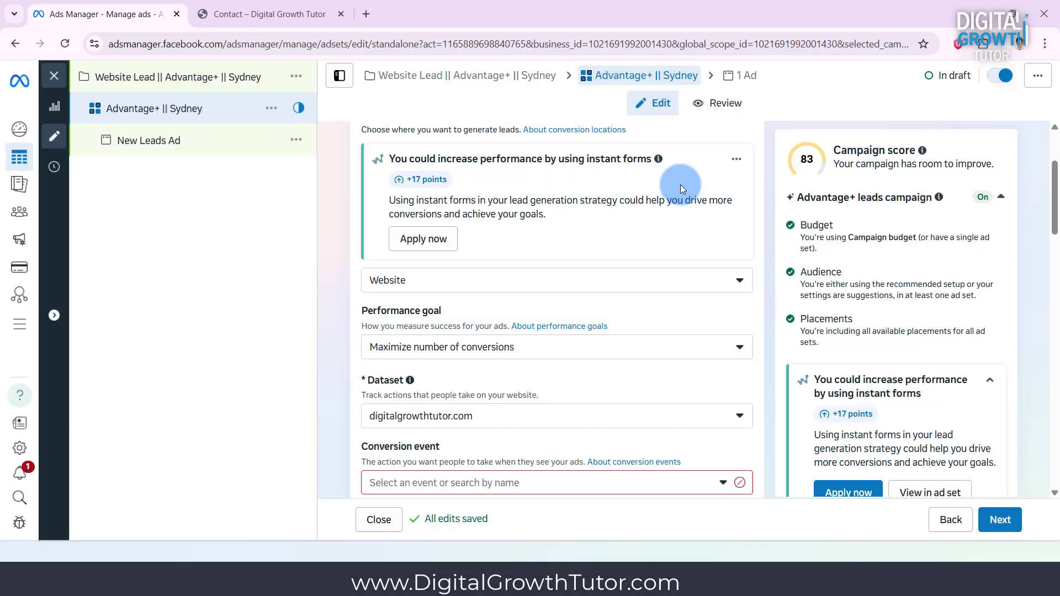
Examine the performance goals and datasets available for the website conversion location
scroll(680, 184, "down", 1)
left_click(613, 286)
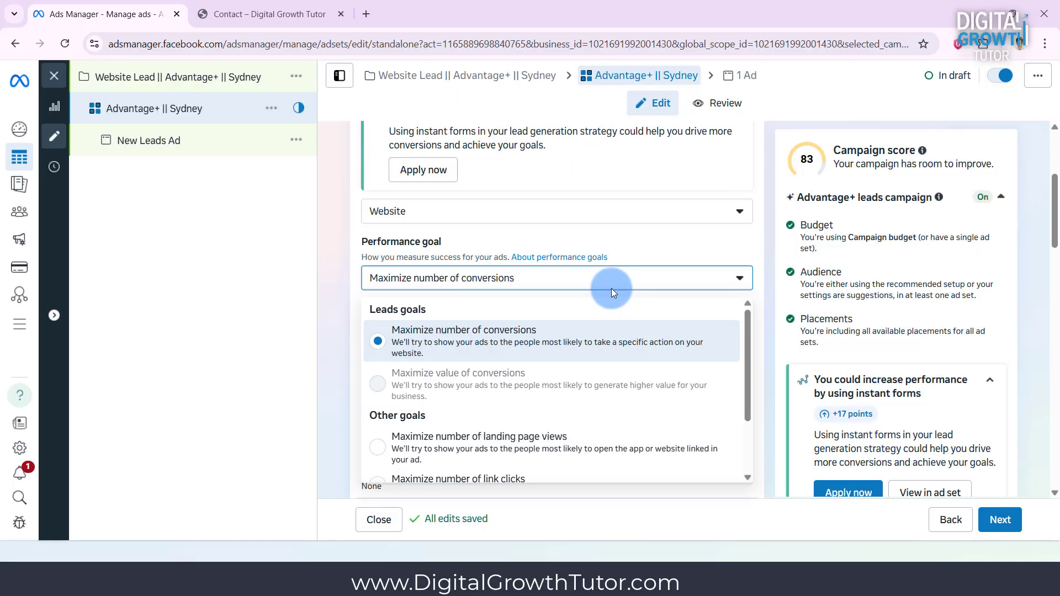
scroll(632, 318, "down", 1)
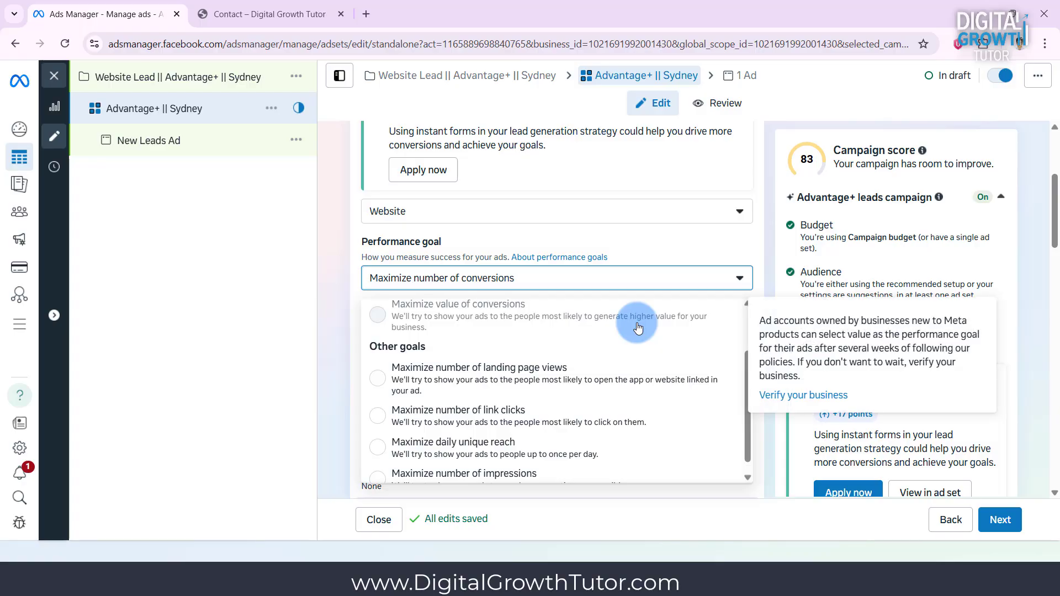
scroll(638, 327, "up", 1)
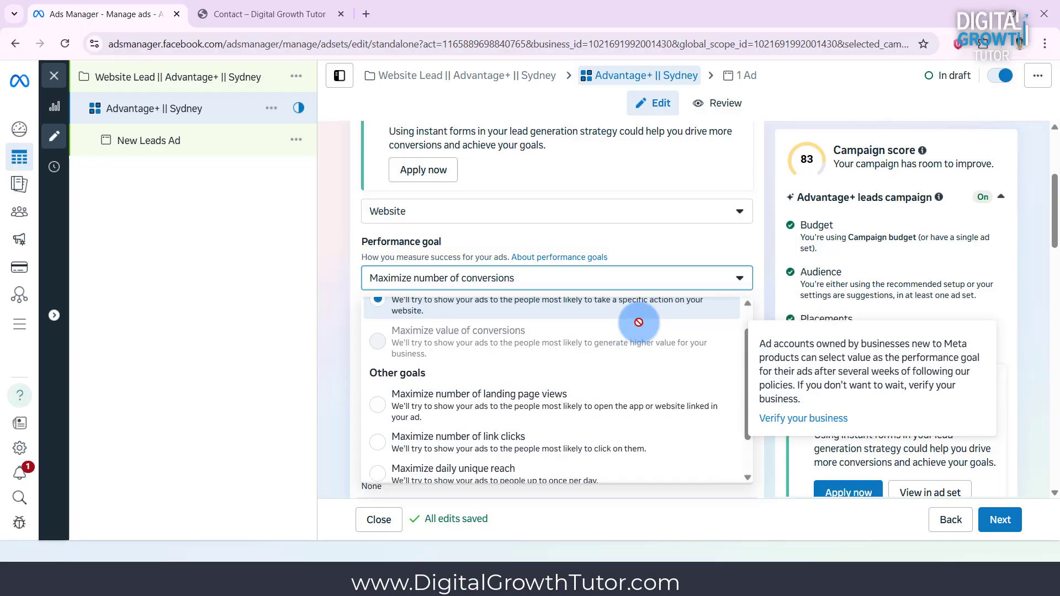
triple_click(678, 248)
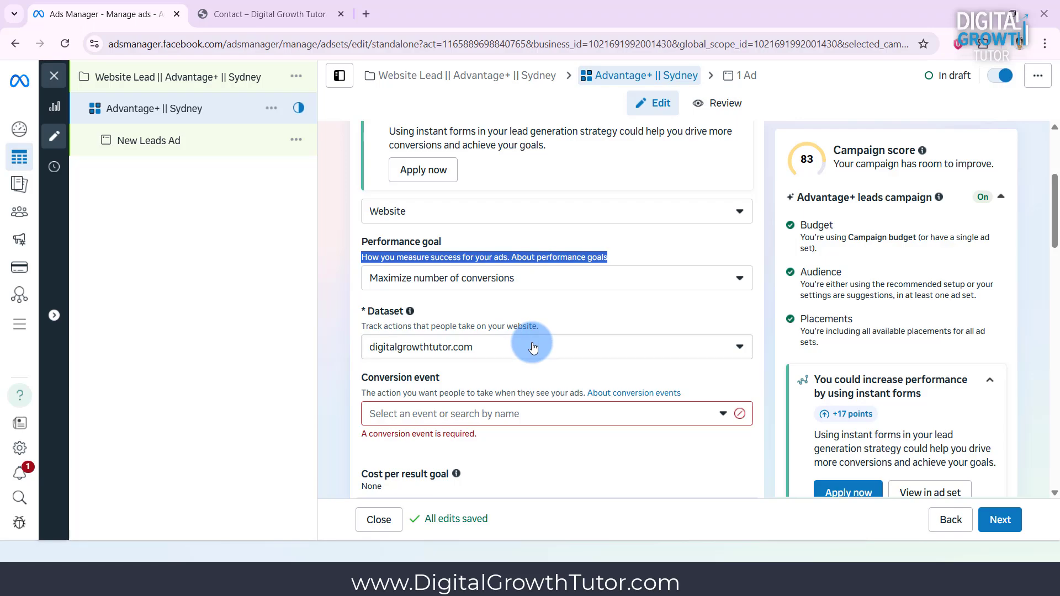
scroll(533, 346, "down", 1)
left_click(541, 277)
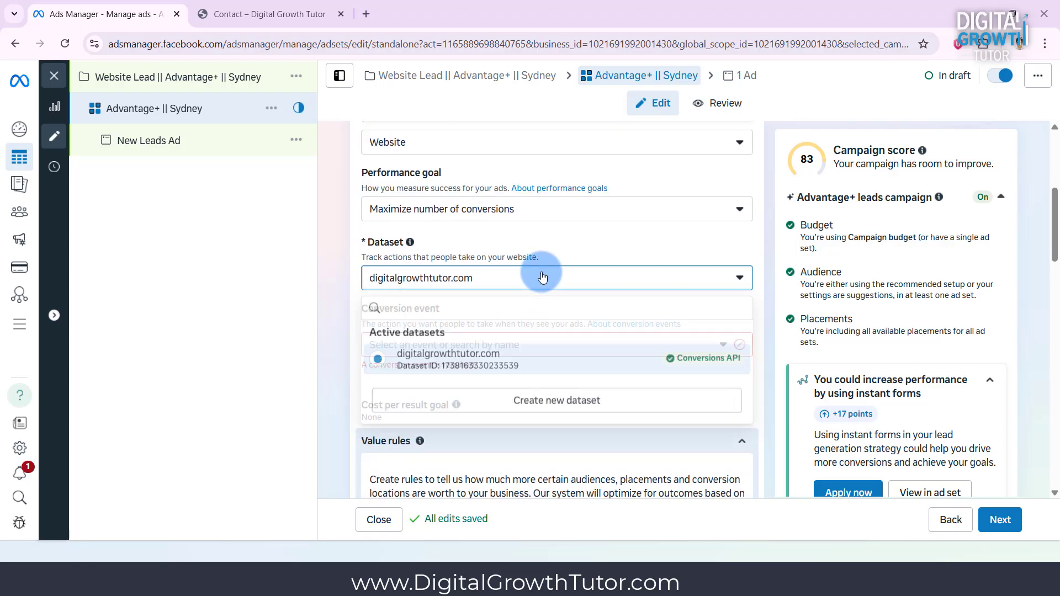
left_click(541, 276)
Choose the active Lead event as the ad set's conversion event
scroll(541, 277, "down", 1)
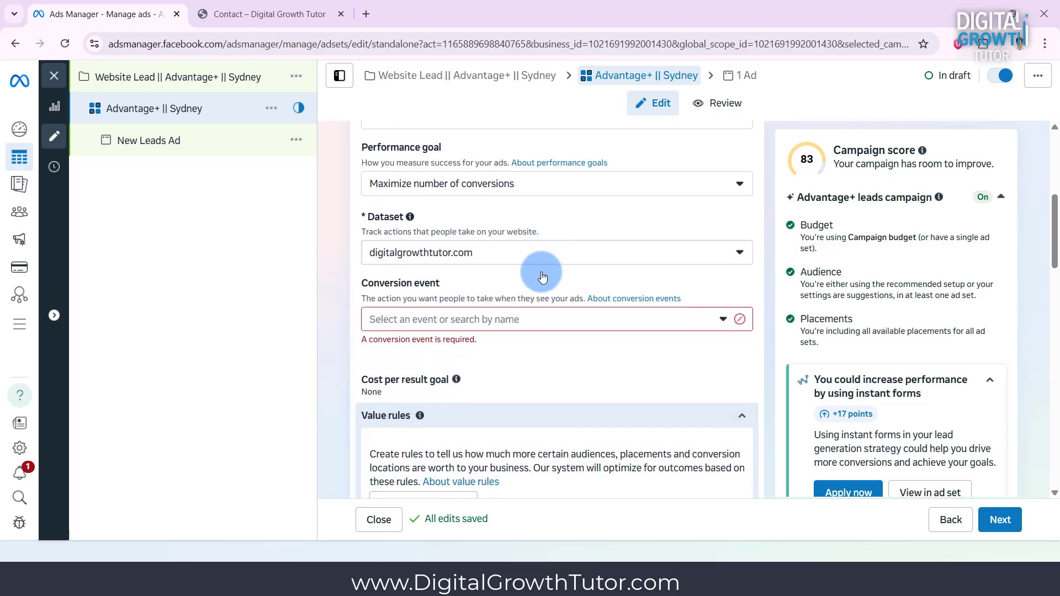
left_click(504, 287)
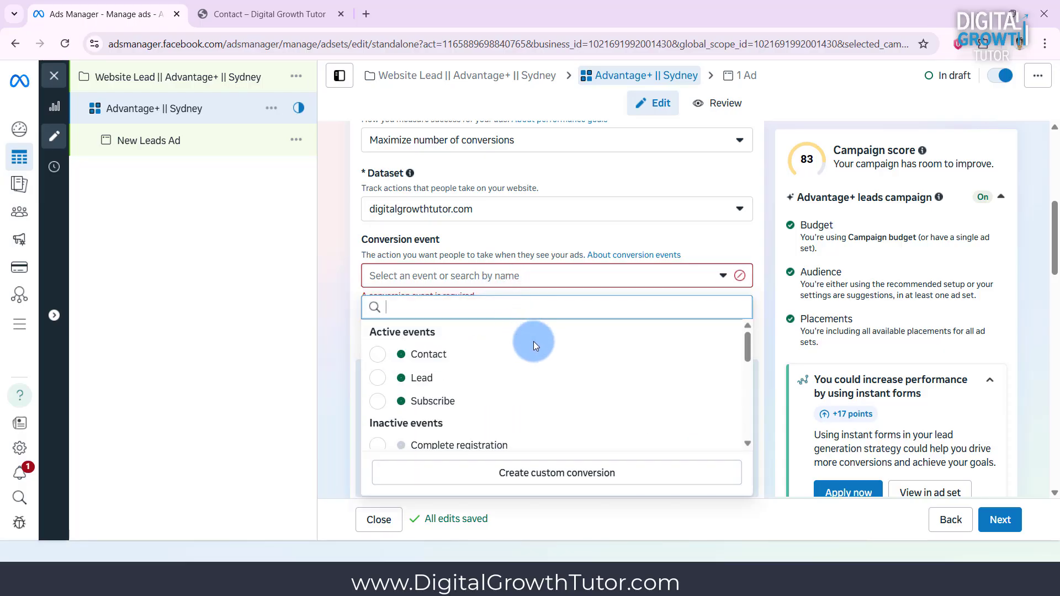
scroll(533, 342, "down", 2)
scroll(534, 341, "up", 2)
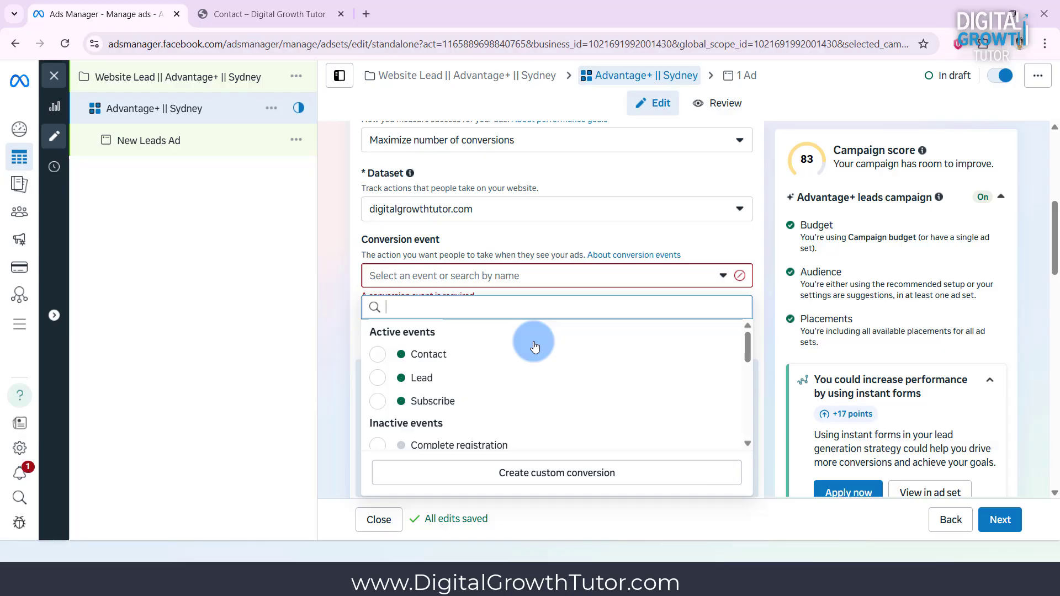
left_click(440, 380)
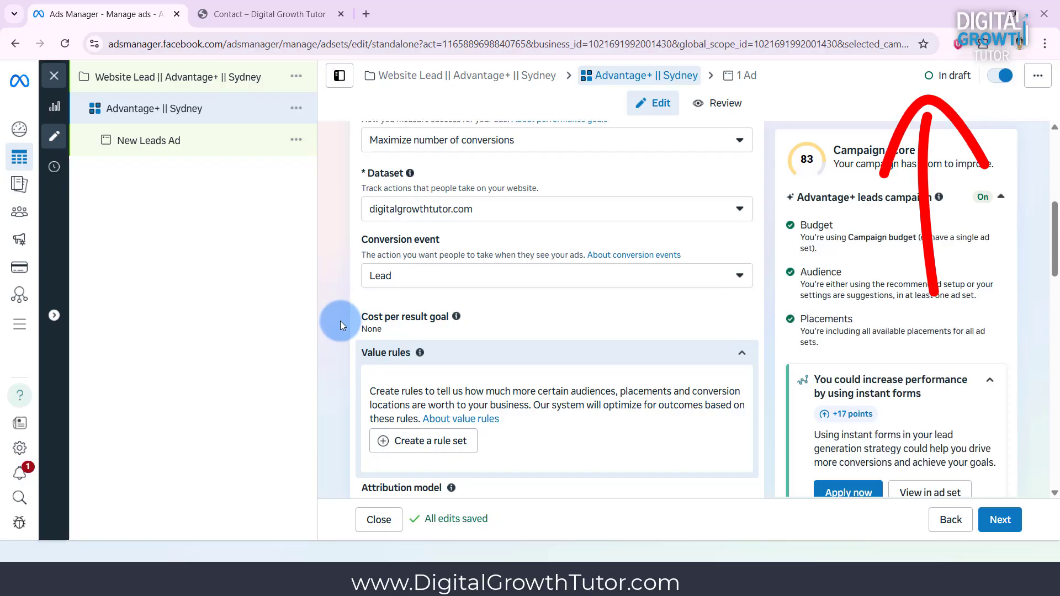
Enable an end date in the ad set's schedule and set it to 12/31/2025
scroll(340, 322, "down", 3)
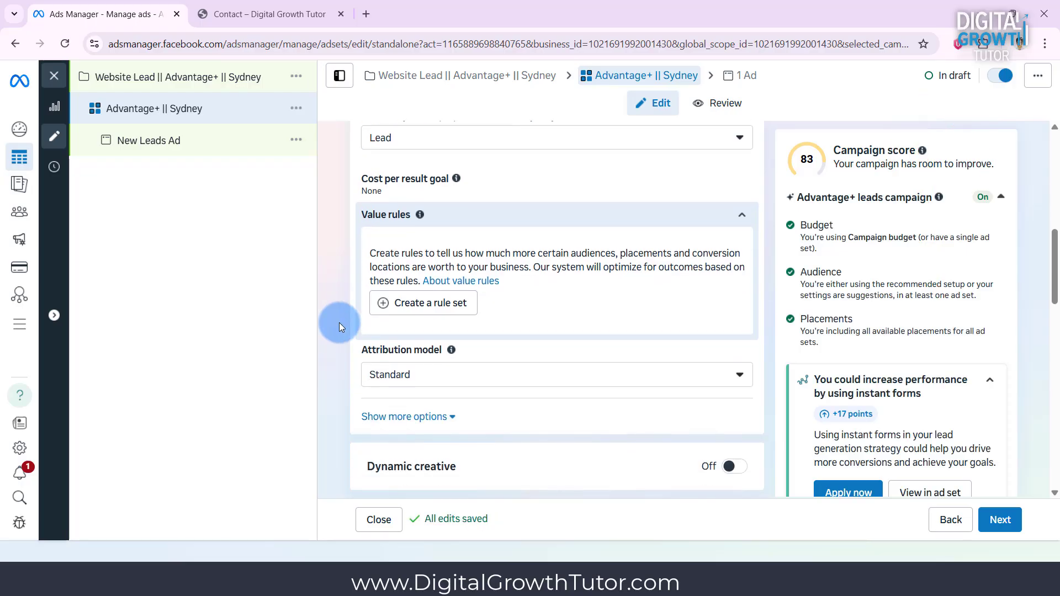
scroll(339, 322, "down", 7)
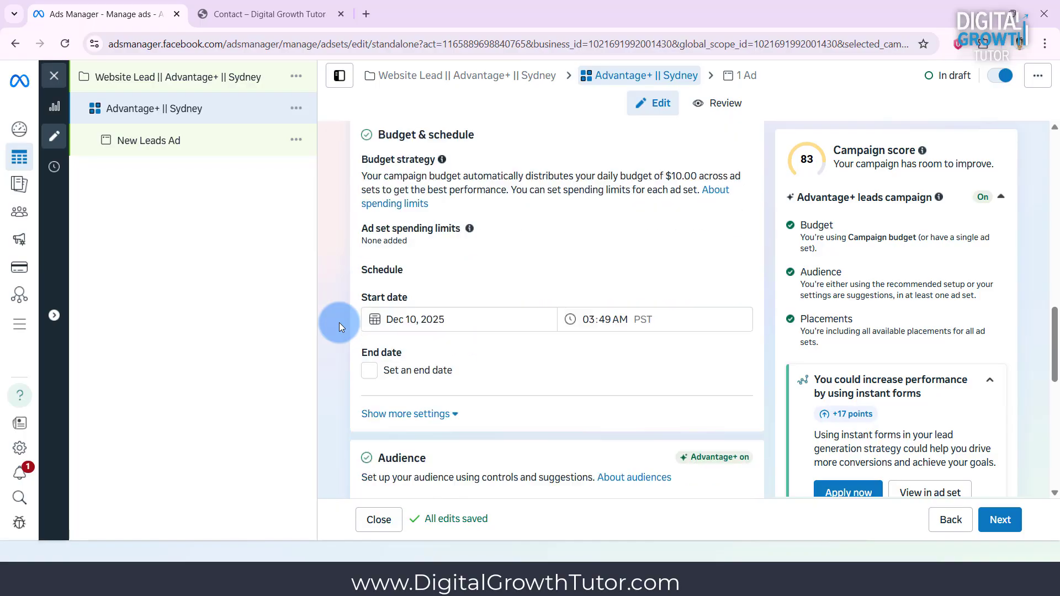
left_click(369, 338)
left_click(436, 370)
type("12/31/2025")
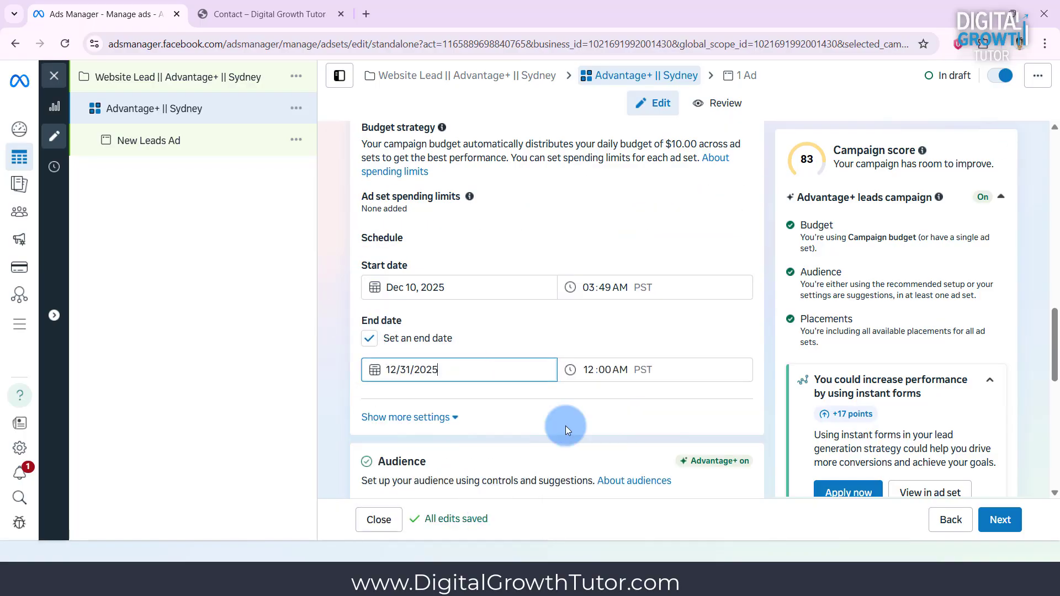
key("Tab")
Add Sydney, New South Wales to the audience locations and remove Bangladesh
scroll(604, 388, "down", 5)
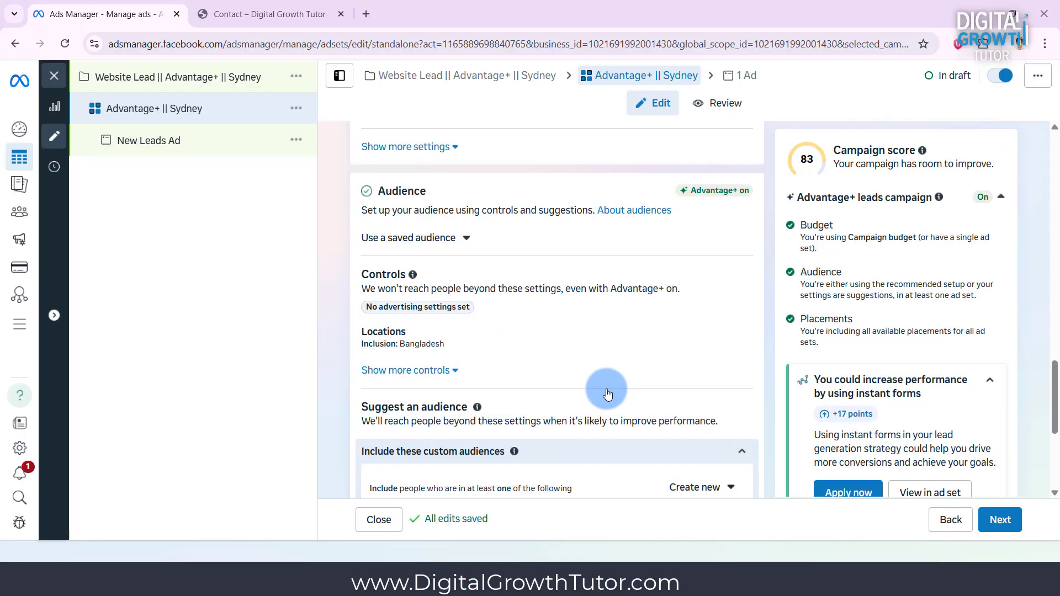
left_click(739, 332)
left_click(584, 443)
type("Sydne")
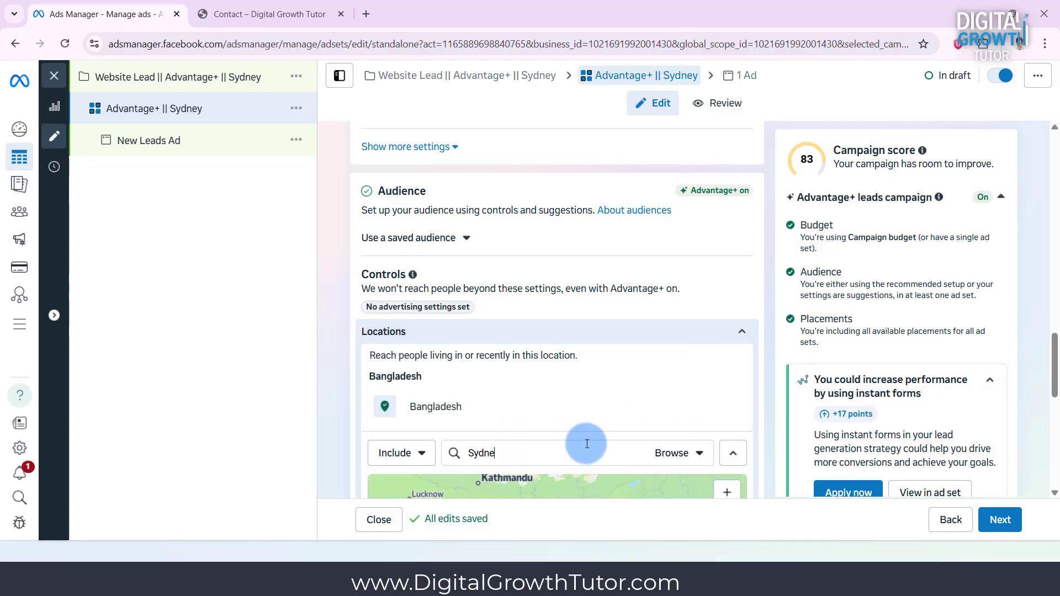
type("y")
left_click(604, 478)
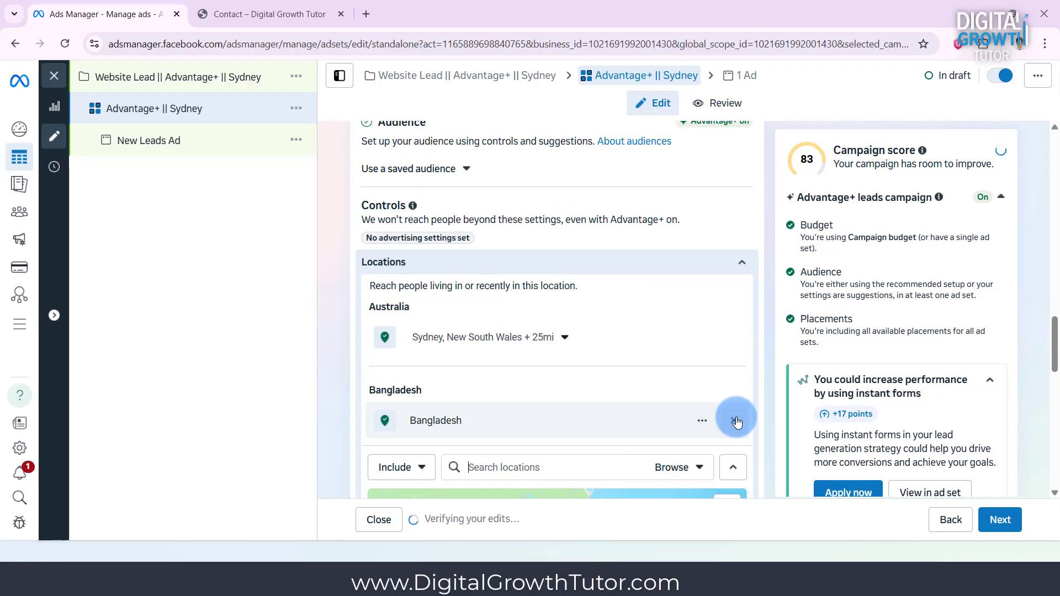
left_click(737, 422)
scroll(384, 426, "down", 5)
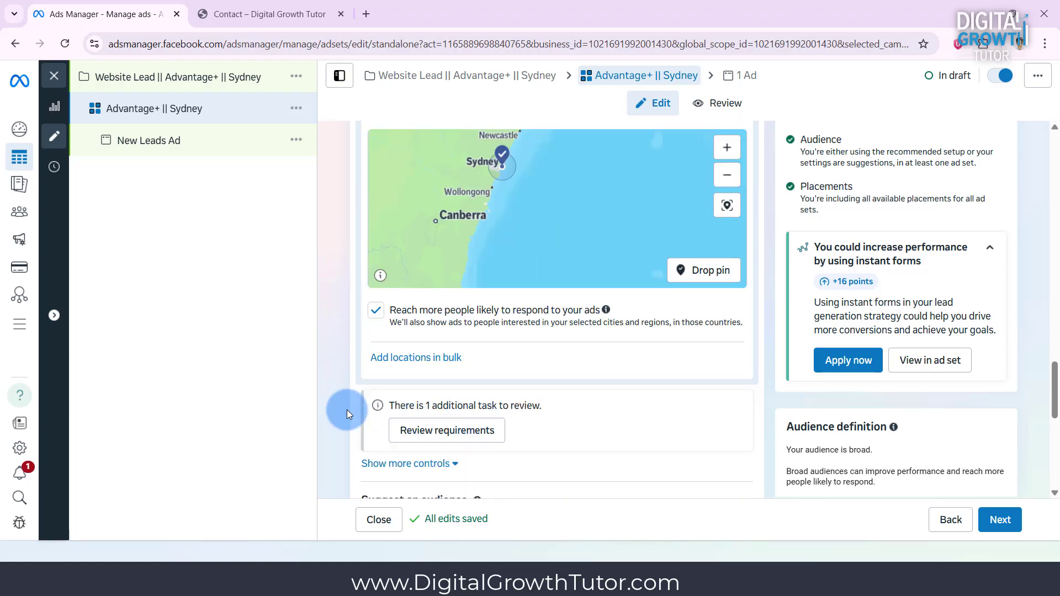
Disable reaching more people likely to respond for the Sydney location and review the remaining audience, transparency and placement settings
scroll(419, 330, "up", 5)
scroll(617, 221, "up", 3)
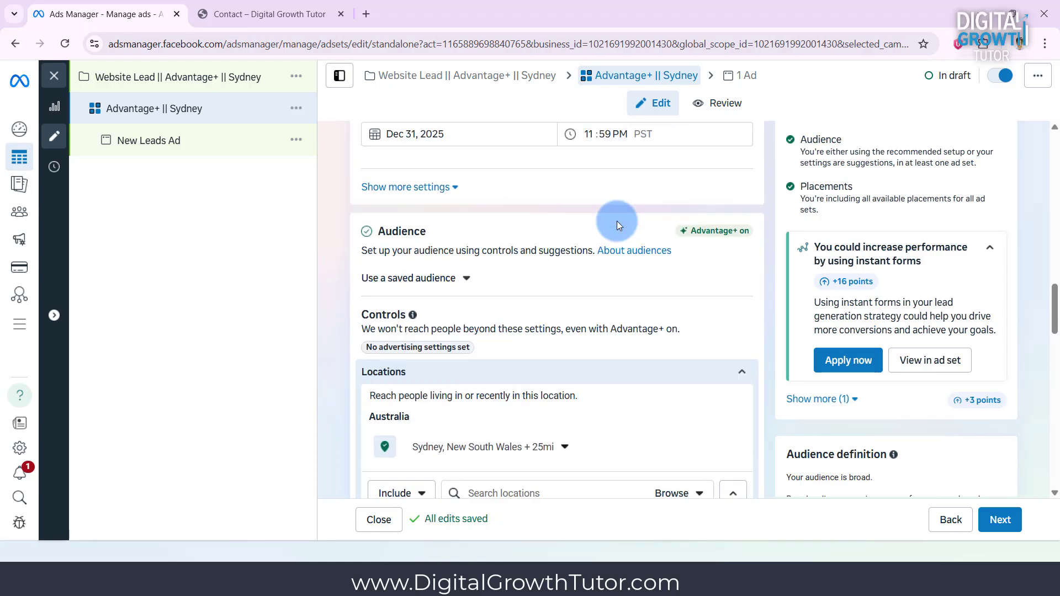
left_click(465, 277)
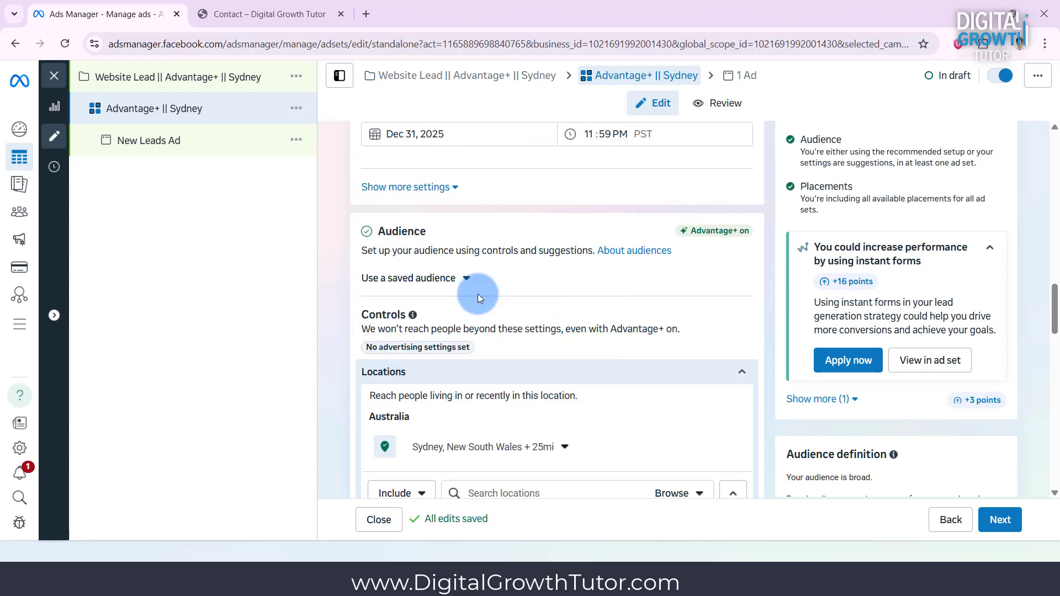
scroll(763, 362, "down", 5)
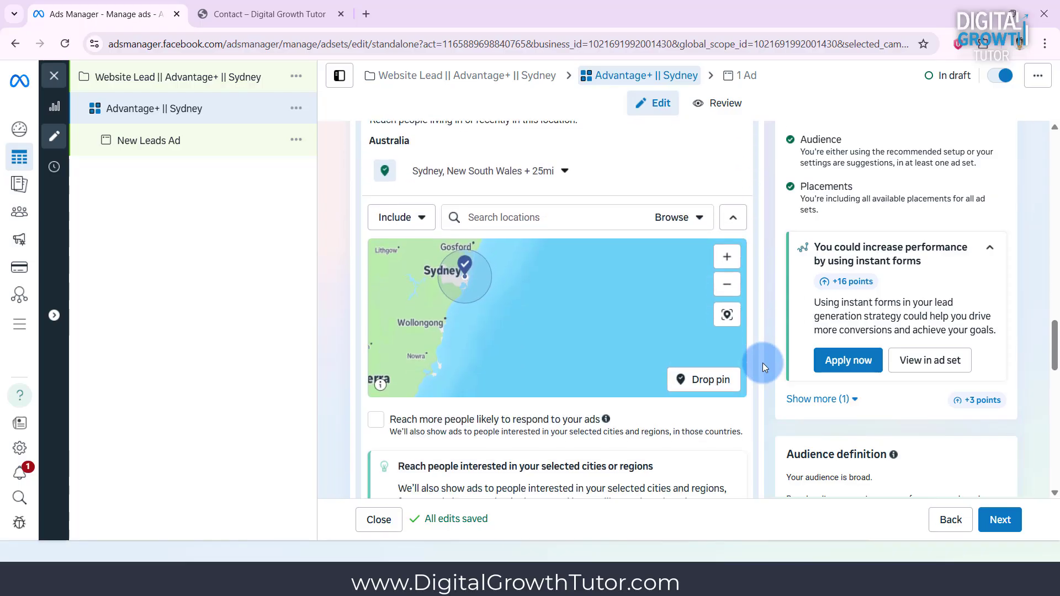
scroll(764, 363, "down", 6)
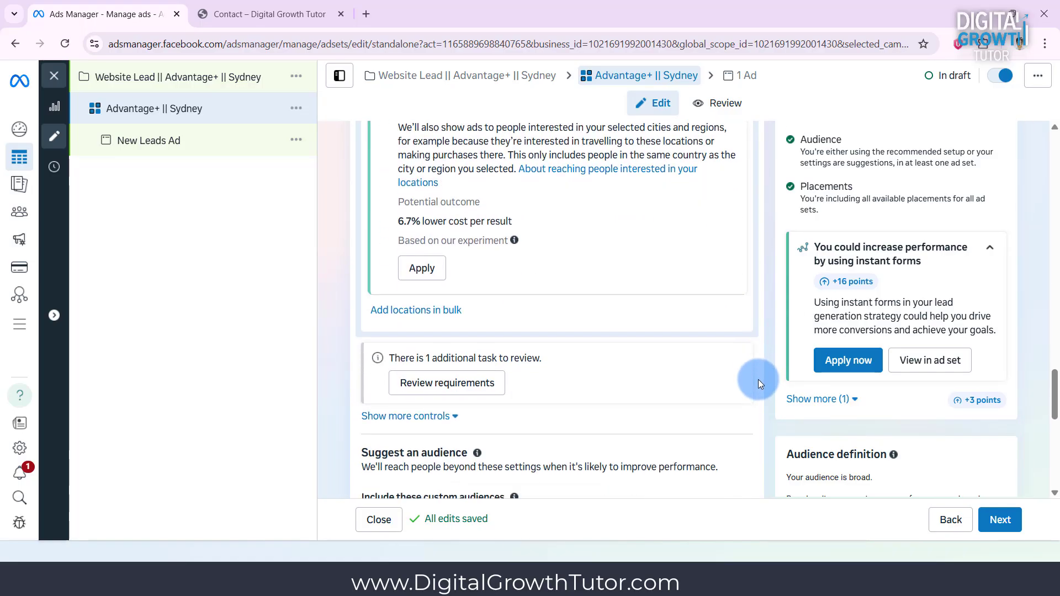
scroll(758, 379, "down", 5)
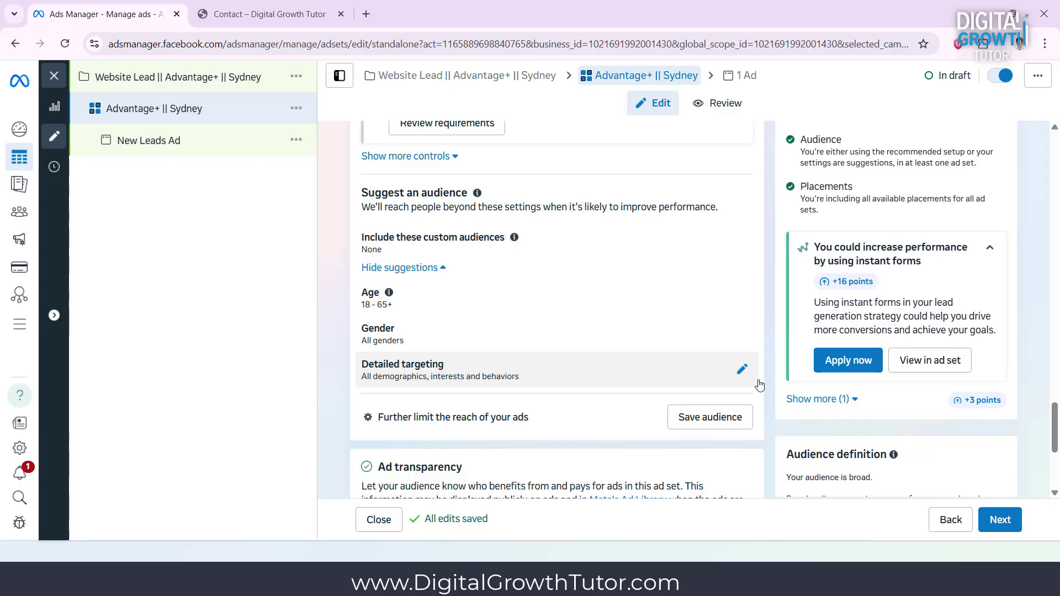
scroll(760, 385, "down", 5)
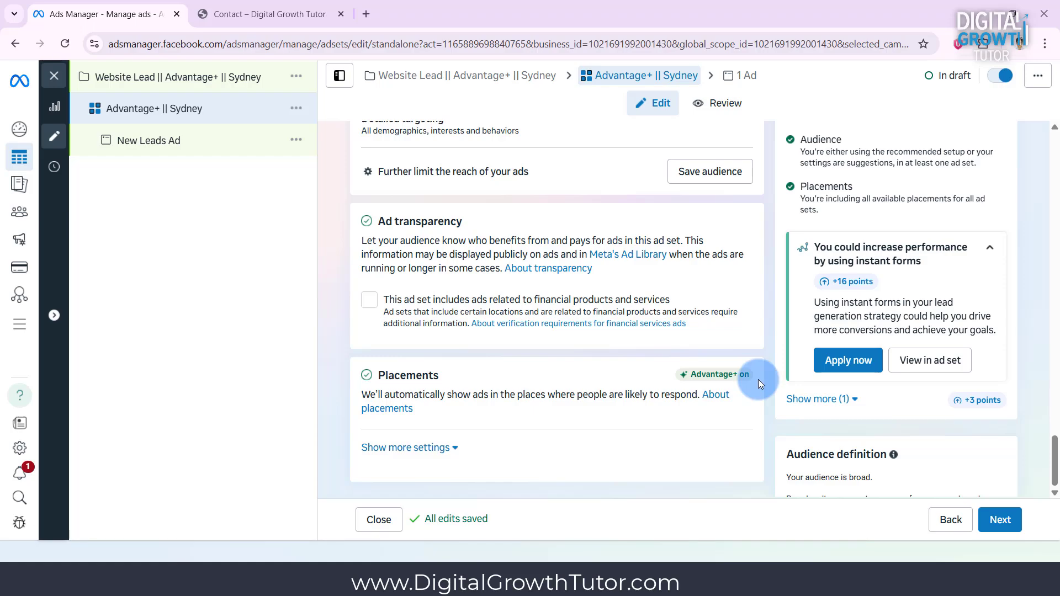
Continue to the new leads ad, name it Image 1 and set its Facebook Page to Digital Growth Tutor
left_click(999, 521)
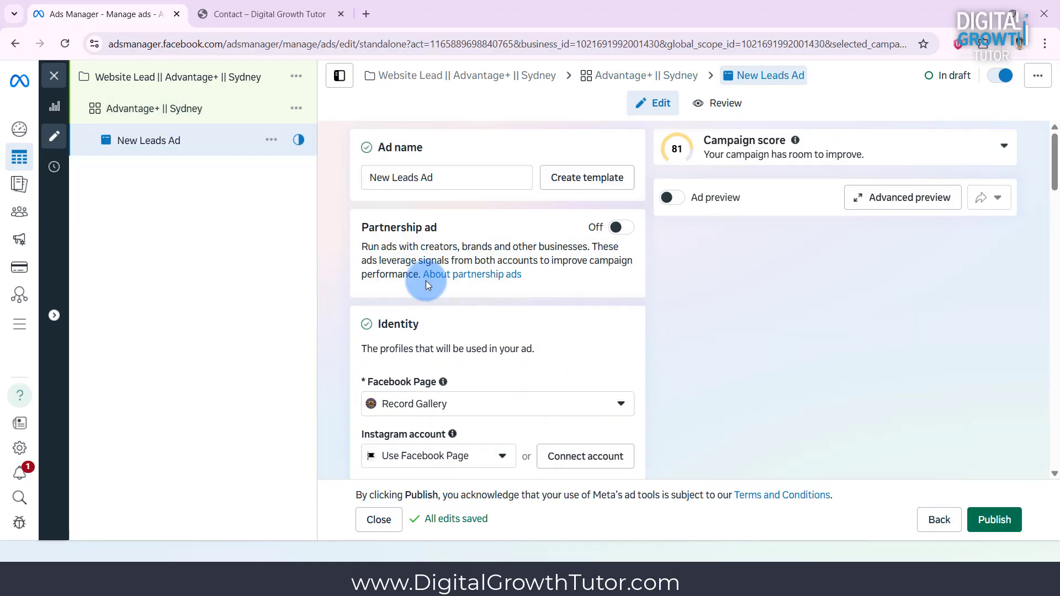
triple_click(450, 177)
type("Image 1")
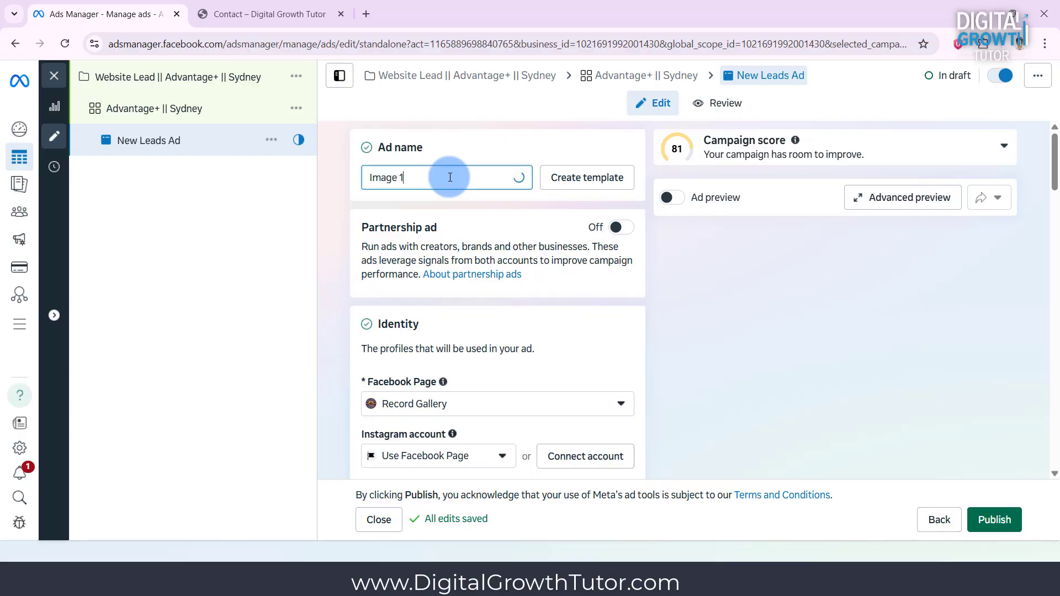
scroll(470, 300, "down", 1)
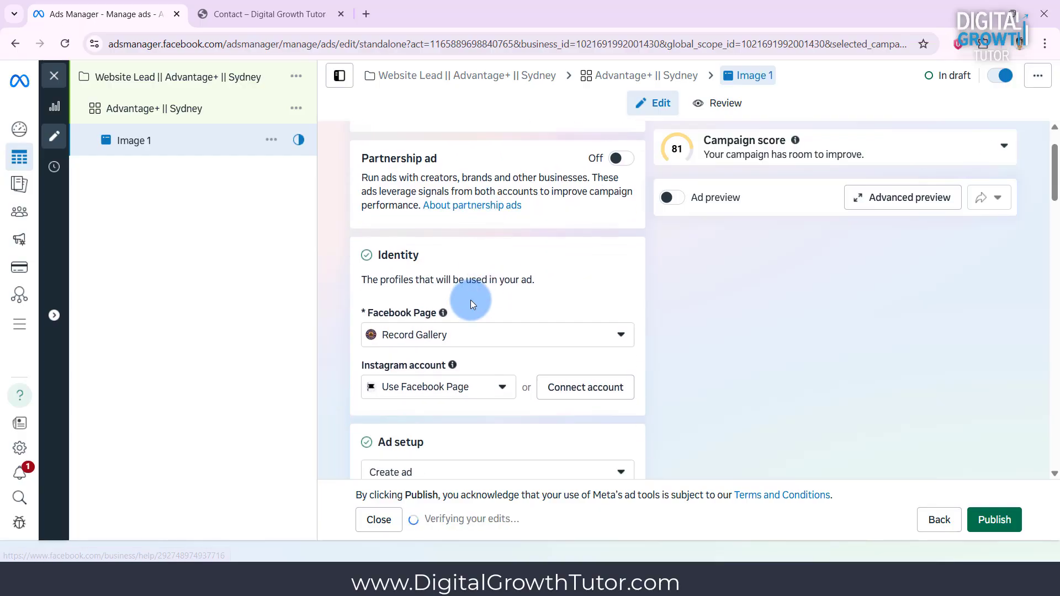
left_click(466, 340)
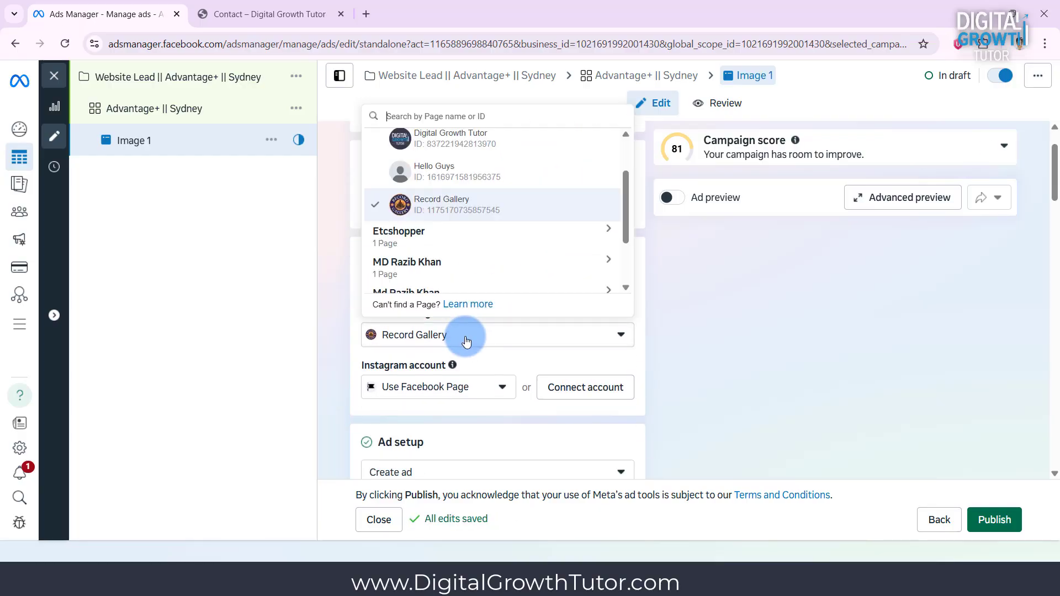
left_click(449, 143)
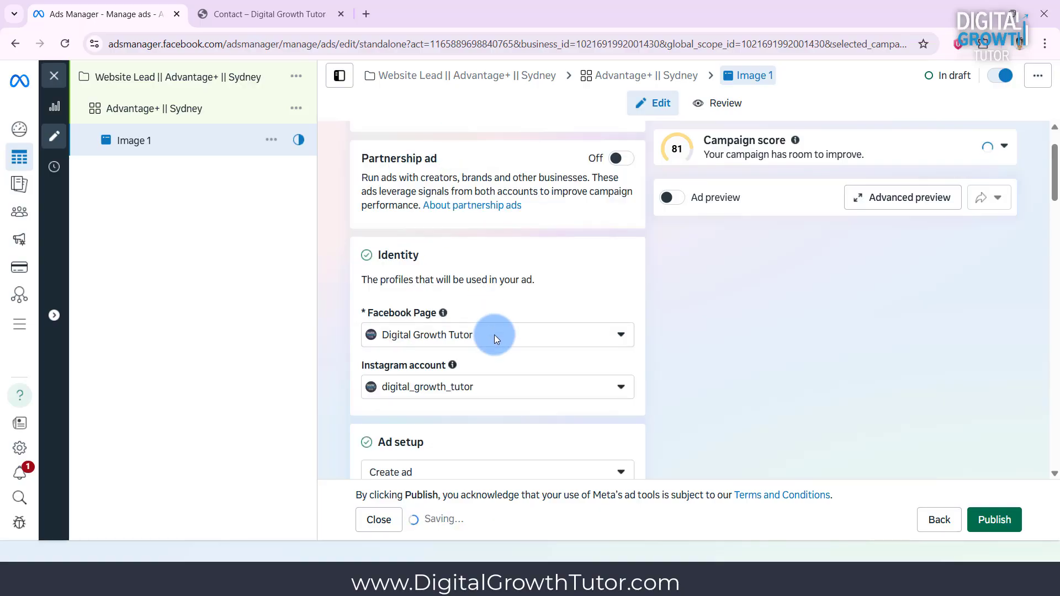
scroll(505, 365, "down", 4)
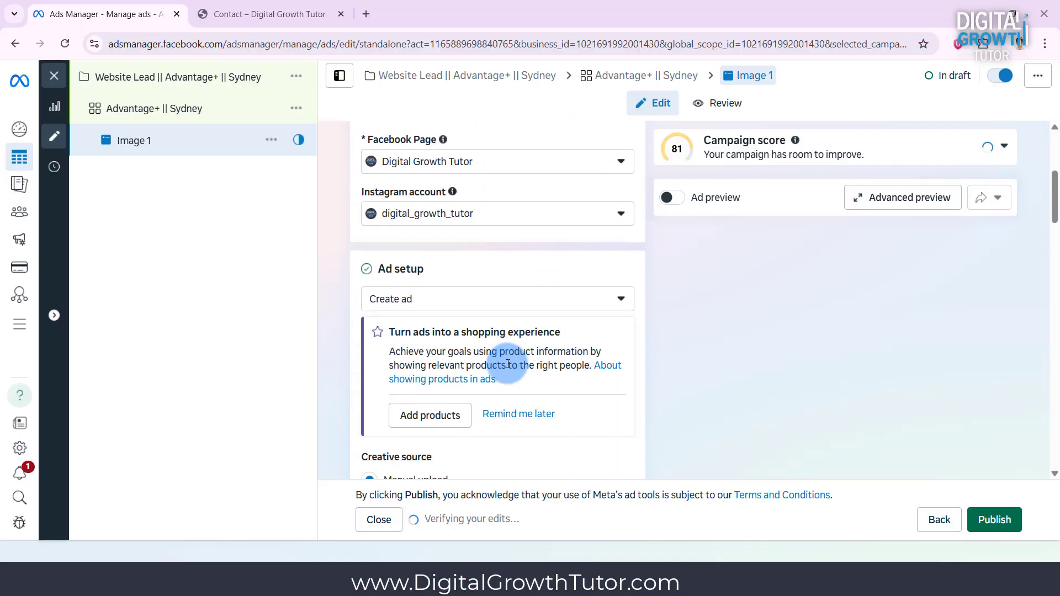
scroll(506, 363, "down", 1)
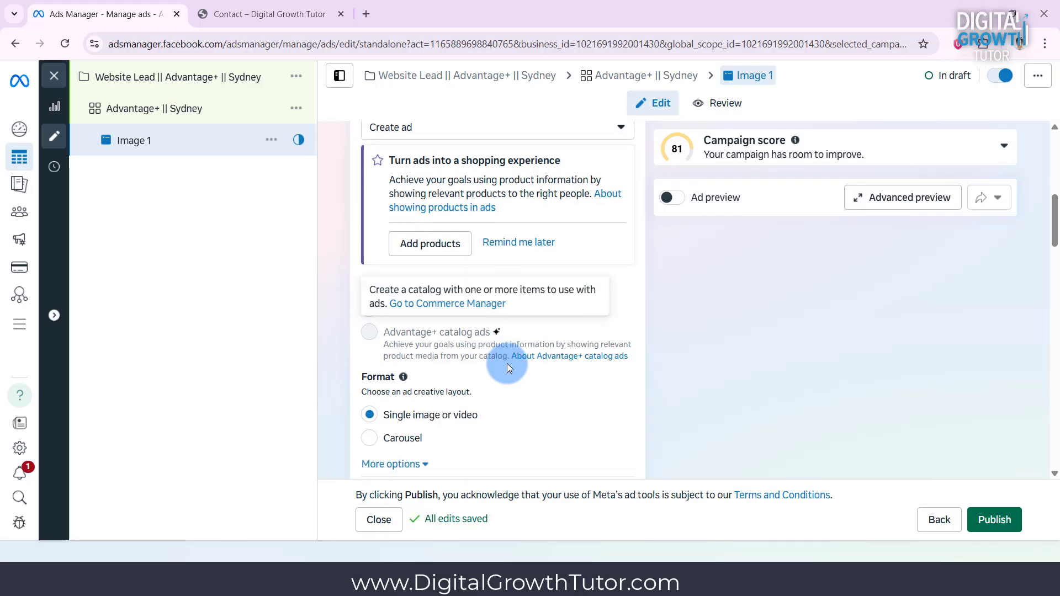
scroll(507, 364, "down", 1)
scroll(506, 363, "down", 4)
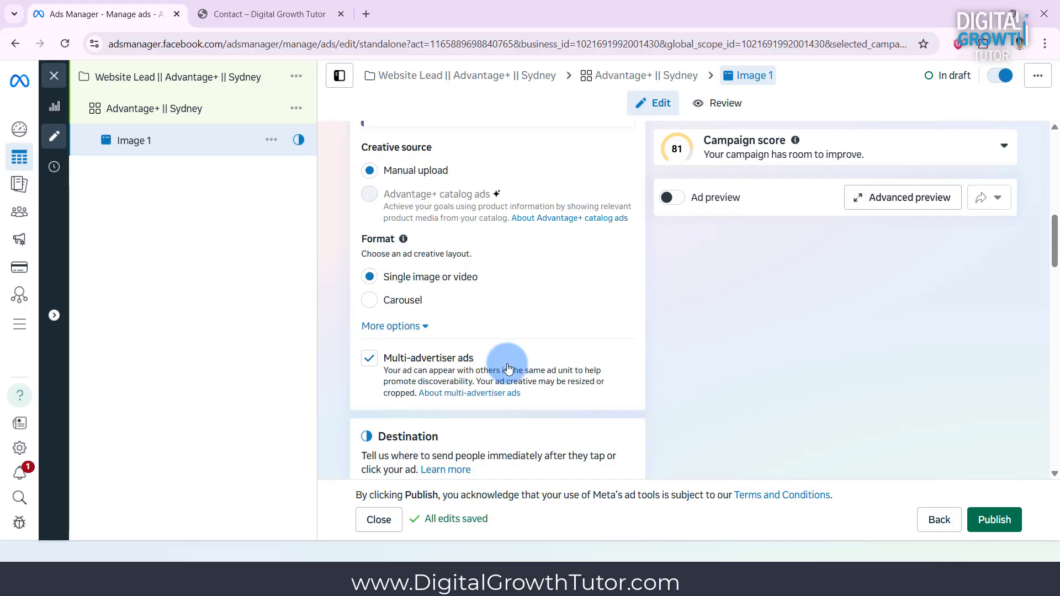
scroll(507, 366, "down", 1)
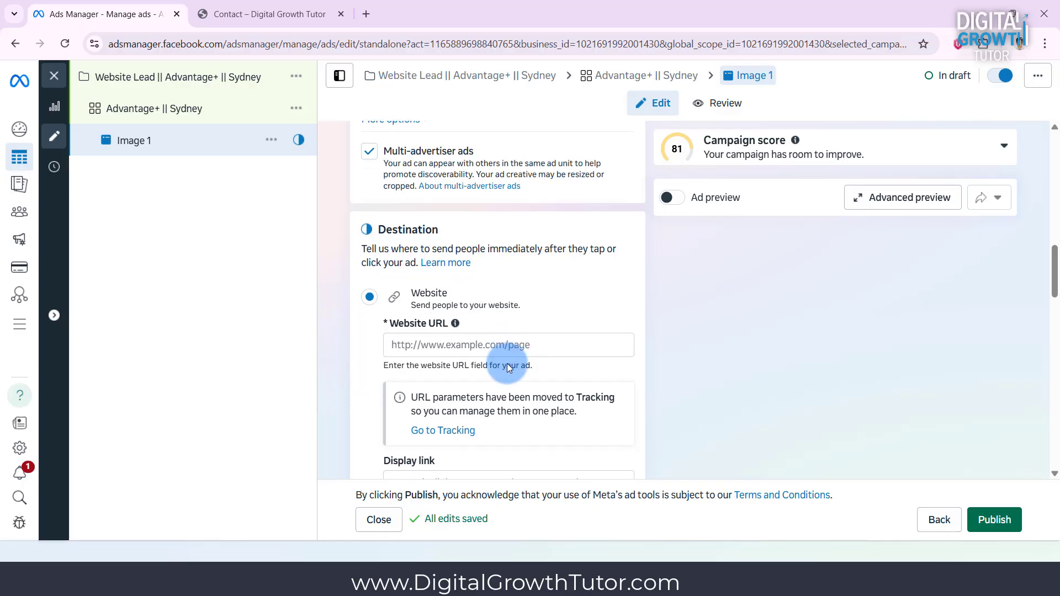
scroll(508, 364, "down", 1)
left_click(464, 279)
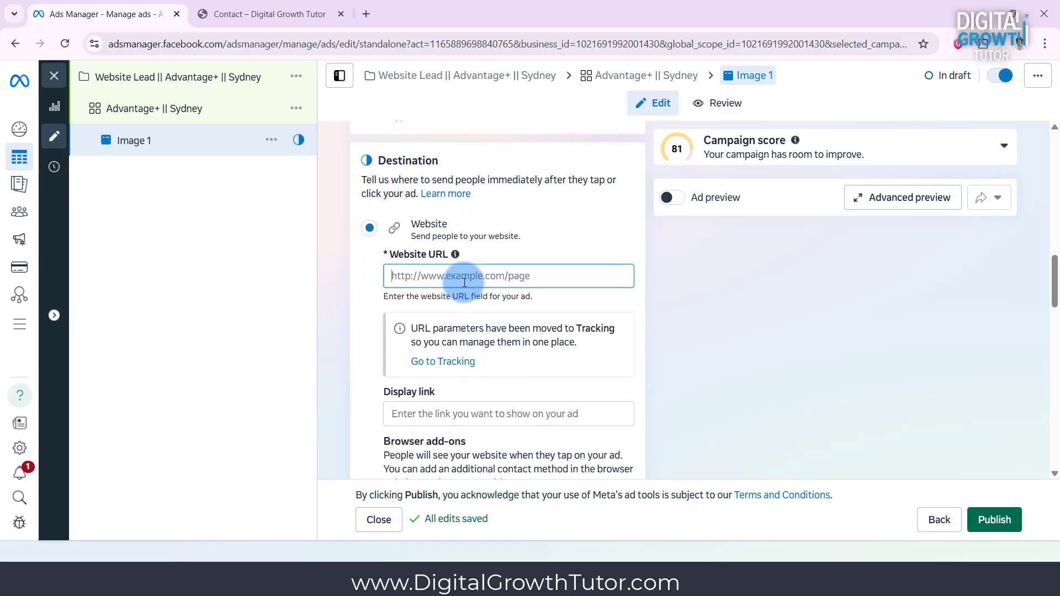
type("https://digitalgrowthtutor.com/contact/")
Examine the website's Contact page and its form in the other browser tab, and return to the ad
key("ctrl+Tab")
scroll(954, 217, "up", 10)
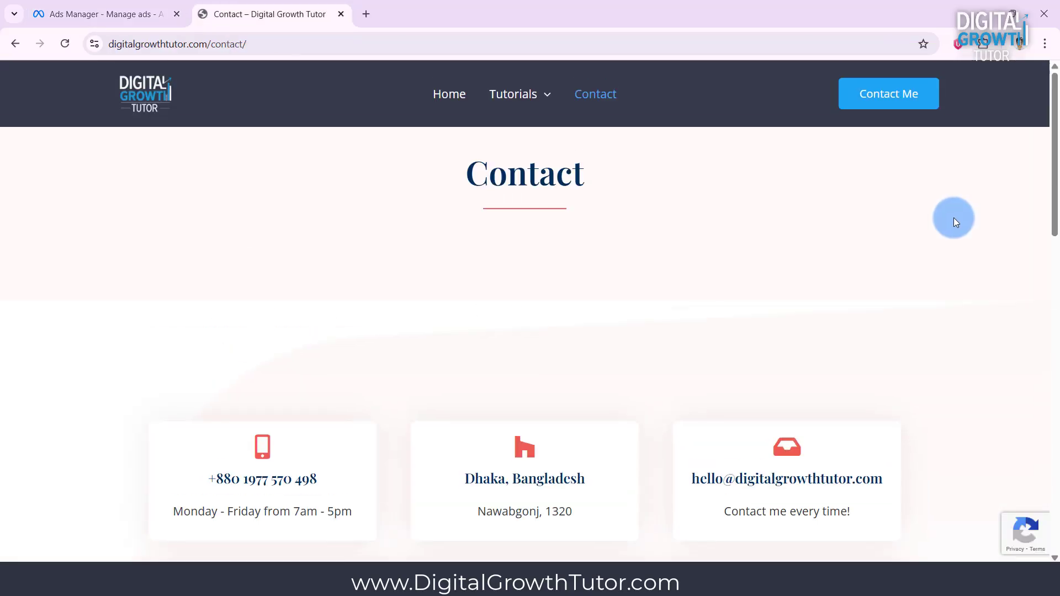
scroll(959, 230, "down", 12)
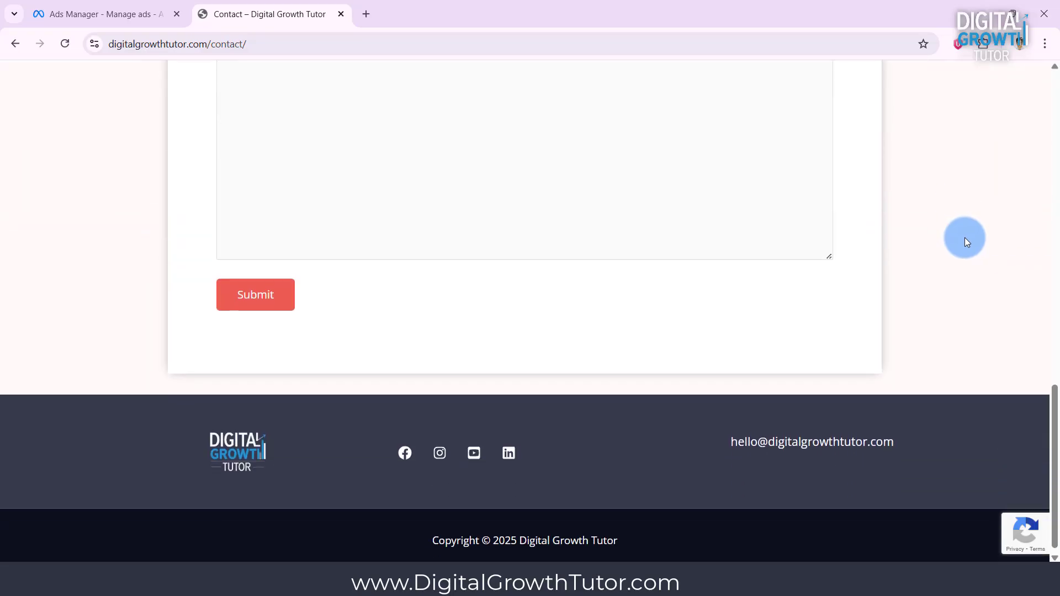
scroll(965, 237, "up", 3)
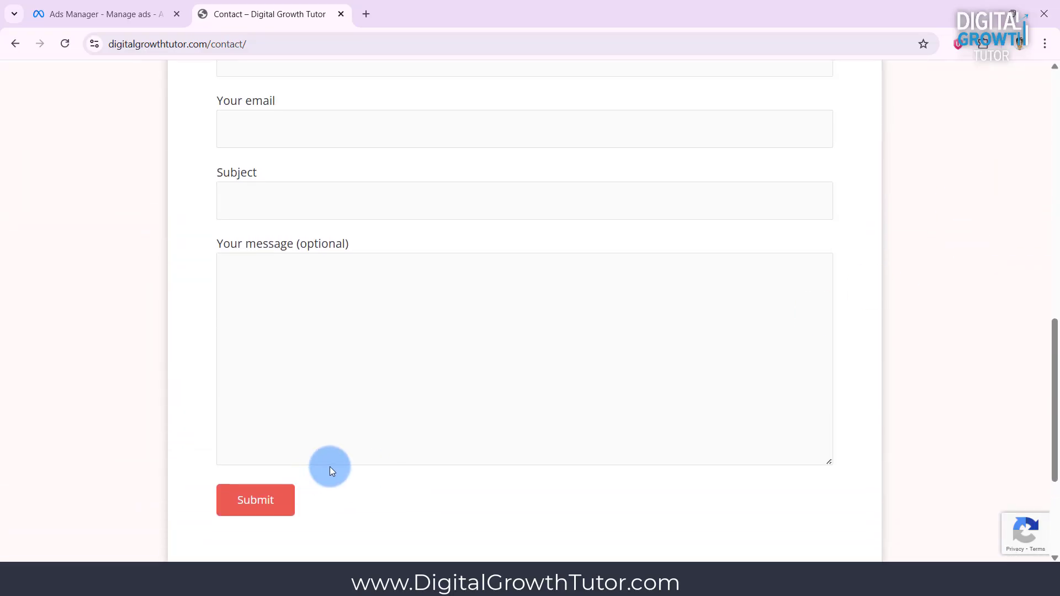
key("ctrl+Tab")
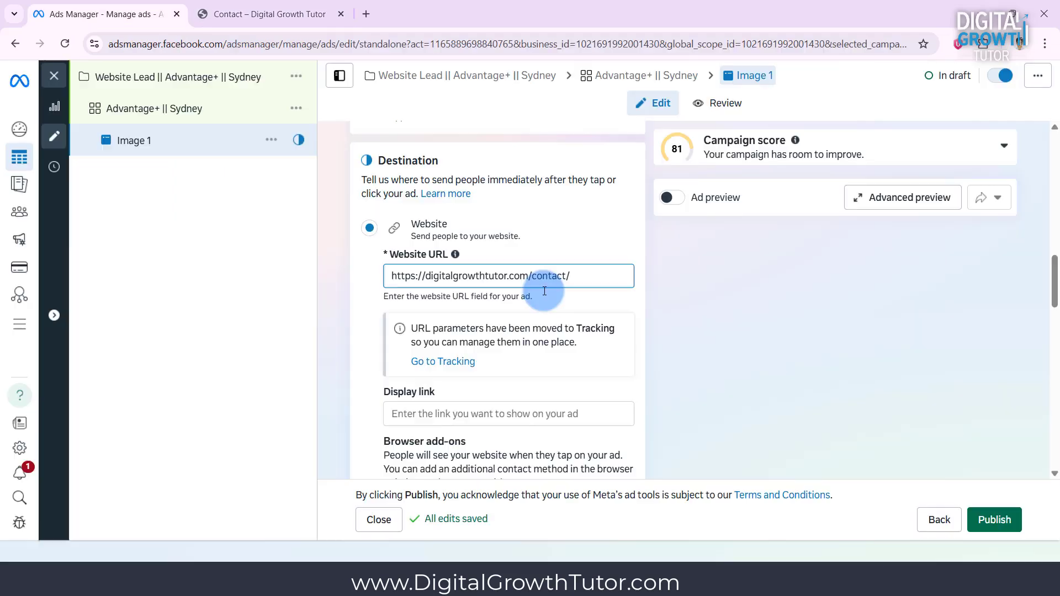
Try the None browser add-on for the website destination and select WhatsApp instead
left_click(596, 303)
scroll(594, 319, "down", 2)
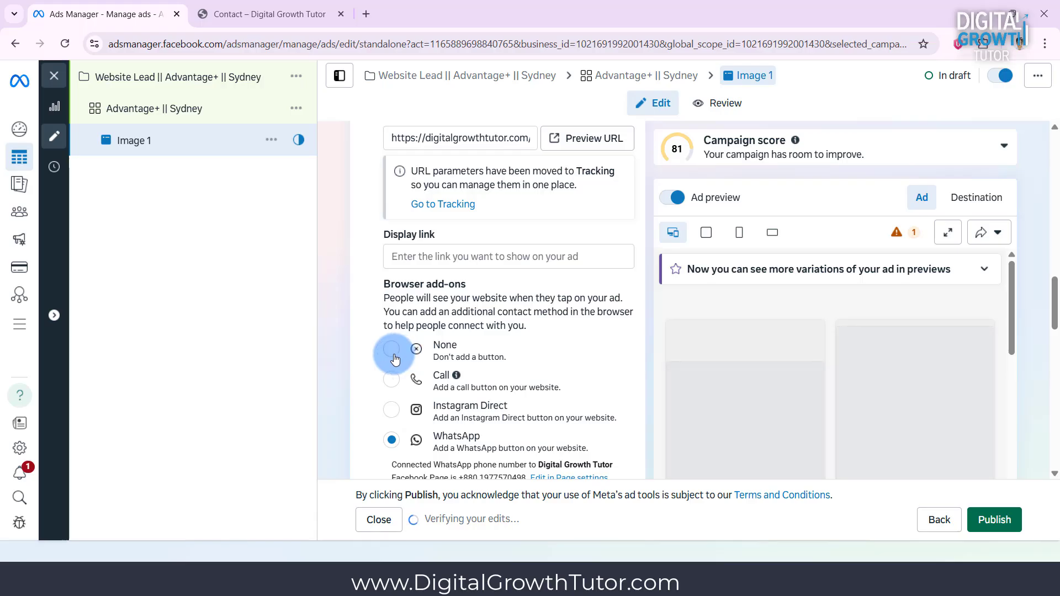
left_click(394, 355)
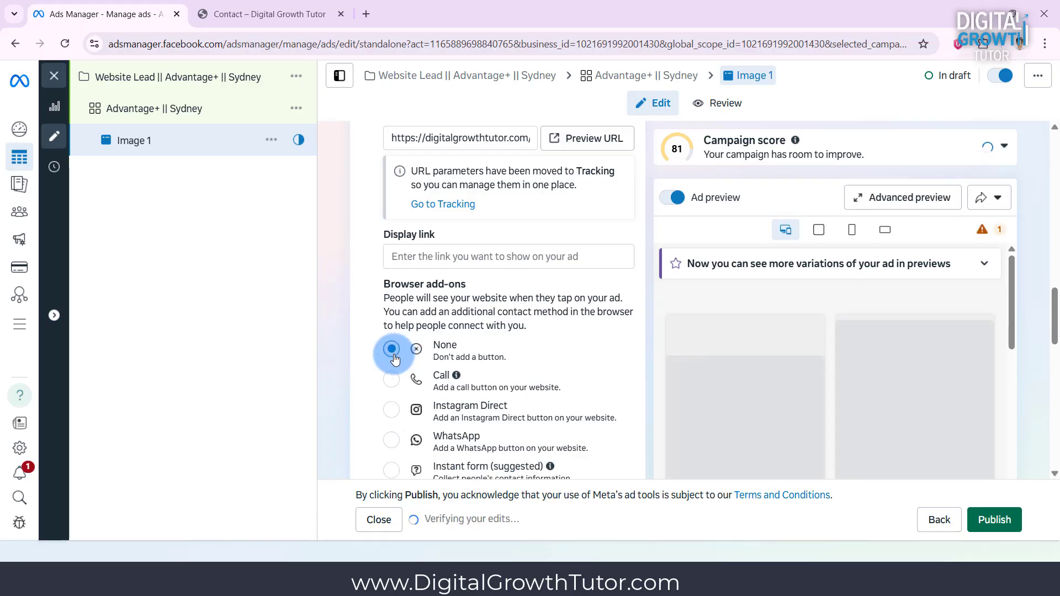
scroll(392, 348, "down", 3)
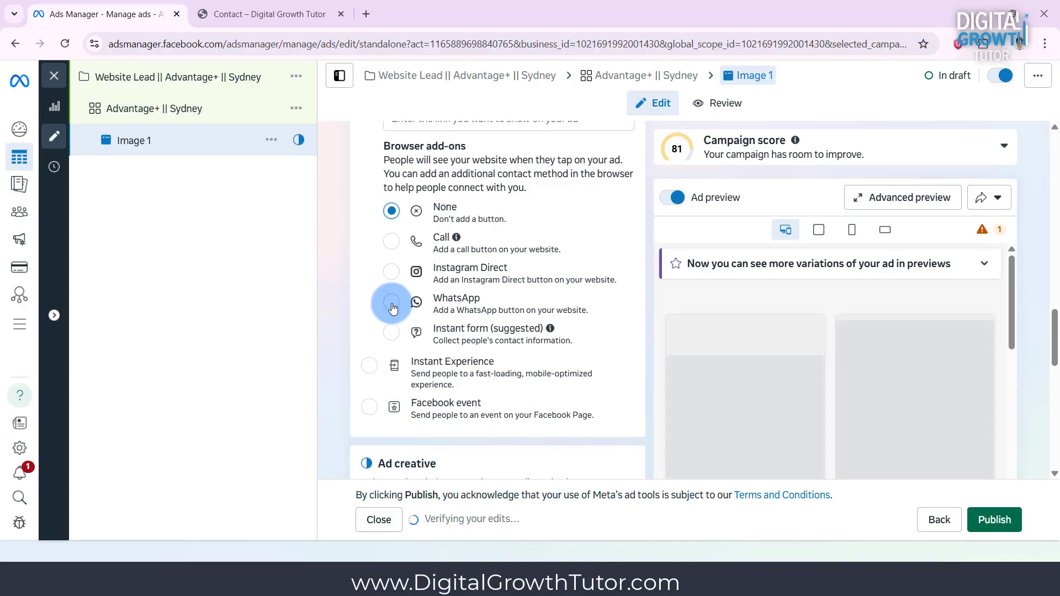
left_click(393, 305)
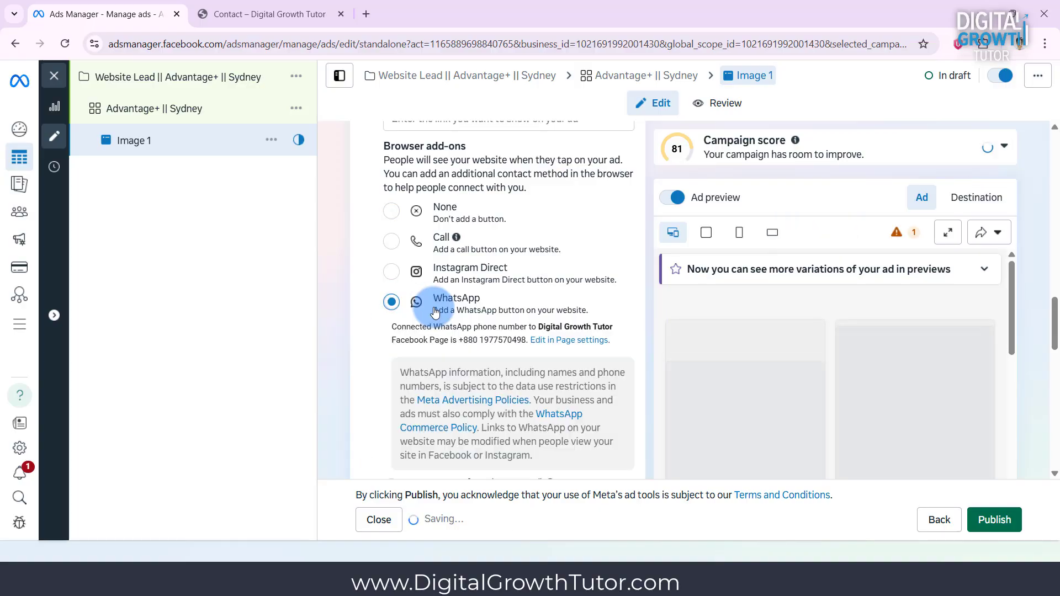
Start an image ad creative and turn off its site links extension
scroll(532, 327, "down", 2)
scroll(532, 328, "down", 5)
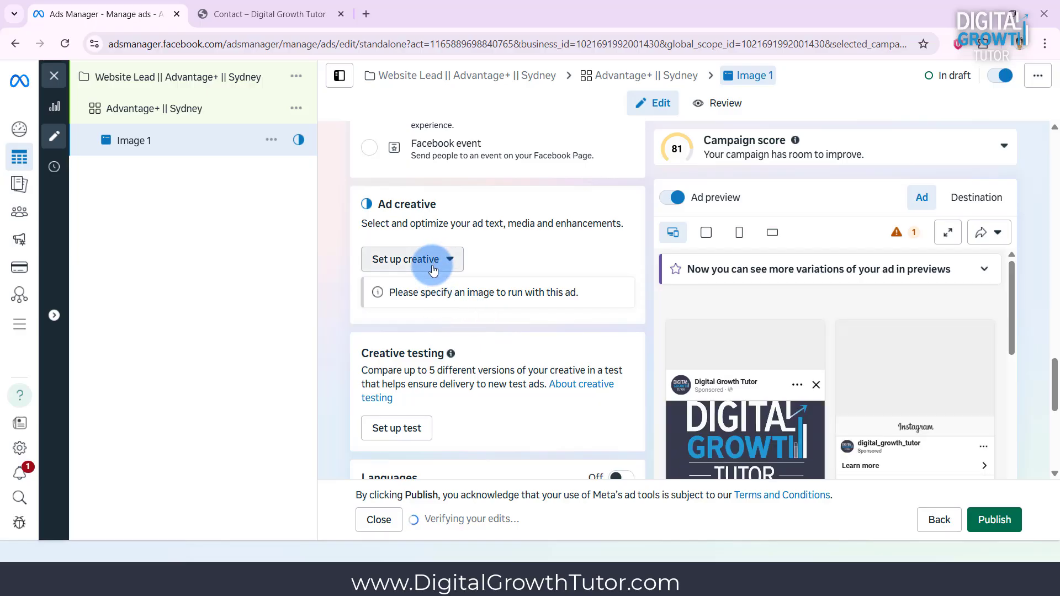
left_click(432, 265)
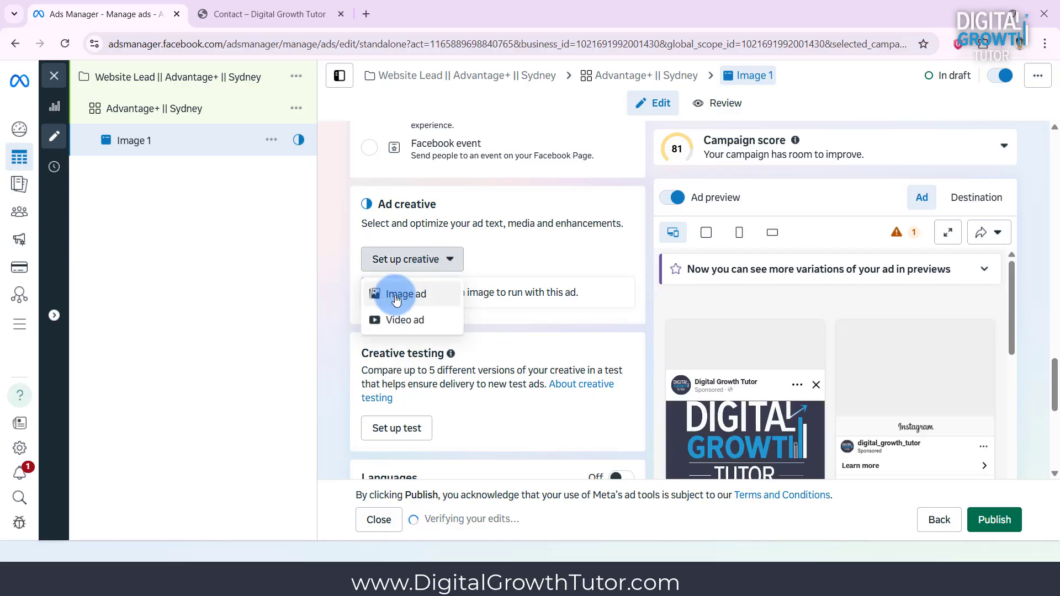
left_click(396, 299)
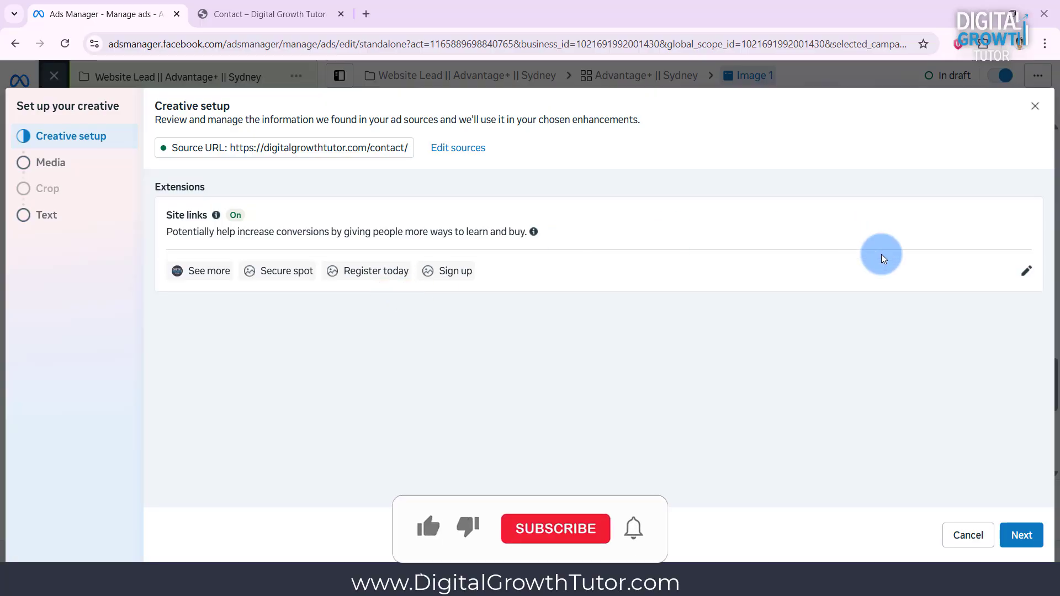
left_click(1025, 272)
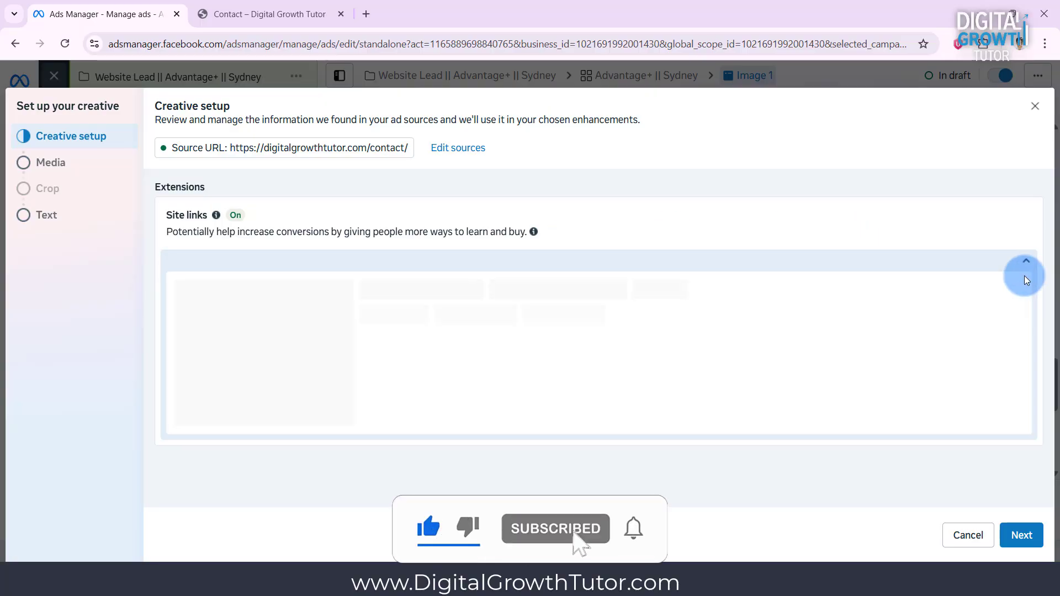
left_click(193, 288)
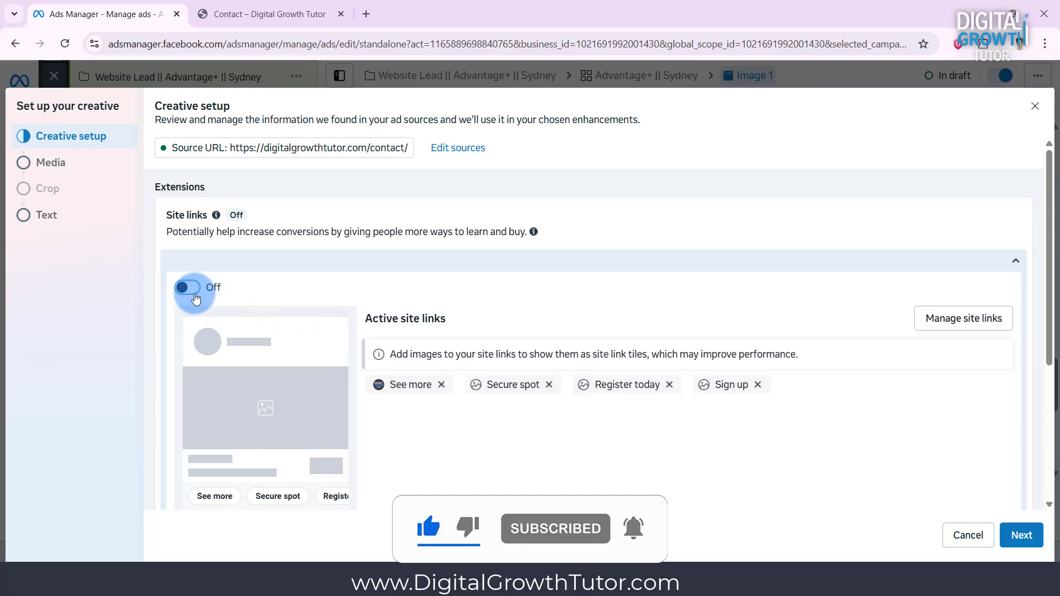
scroll(362, 325, "down", 3)
scroll(364, 329, "down", 2)
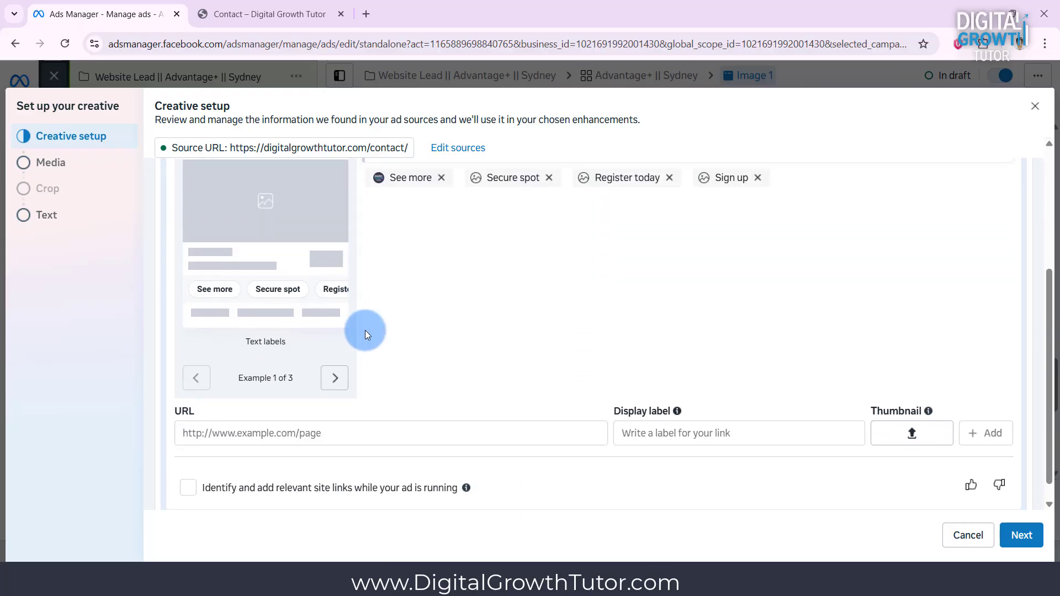
Choose the account image 3.jpg as the ad's media and continue to the placement crops
left_click(1017, 534)
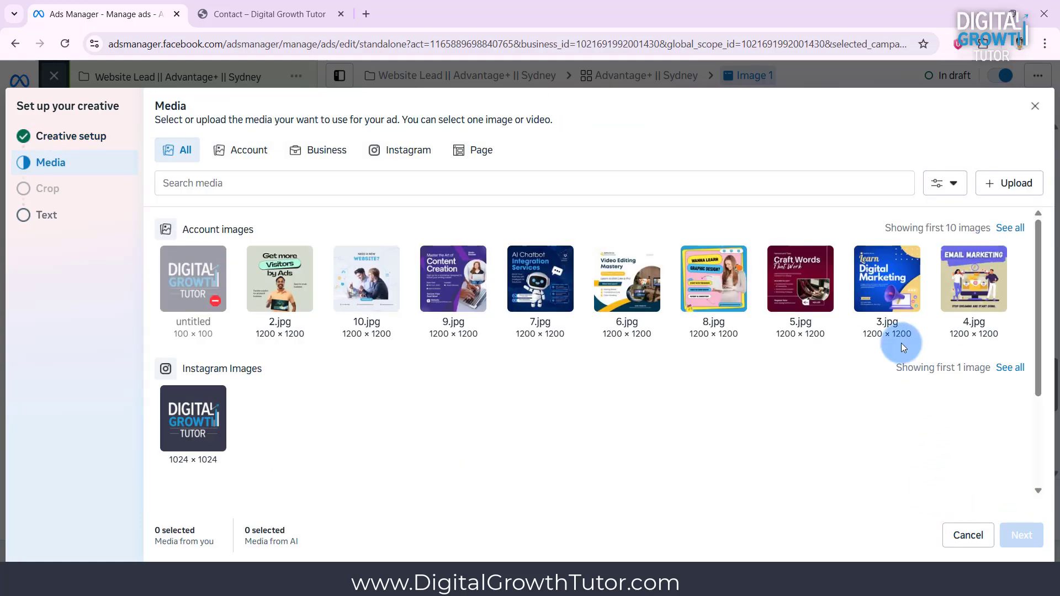
left_click(888, 284)
left_click(1008, 544)
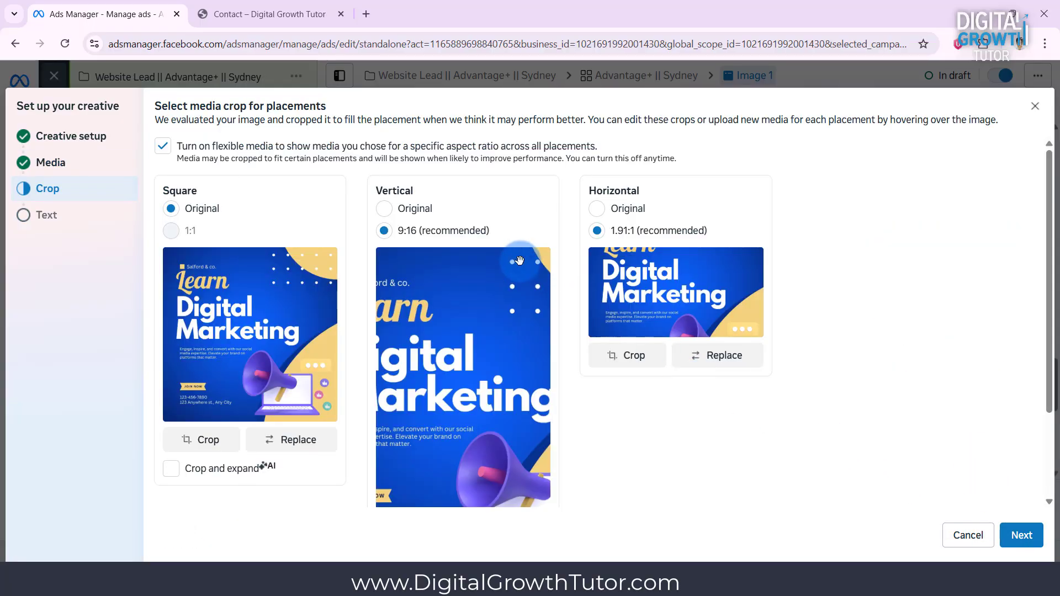
Set both the vertical and horizontal placement crops to Original
left_click(387, 213)
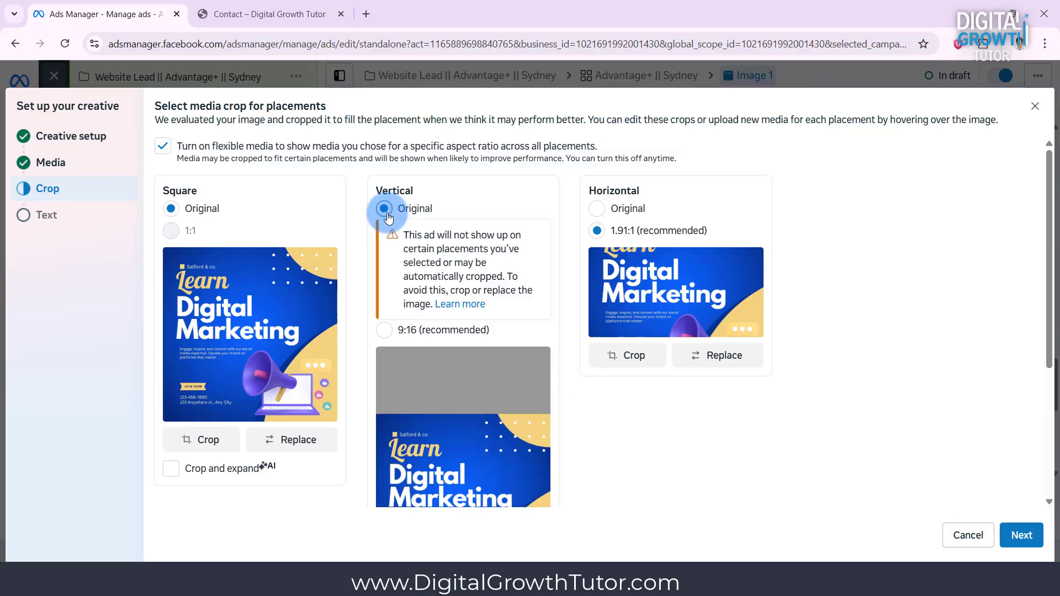
left_click(597, 209)
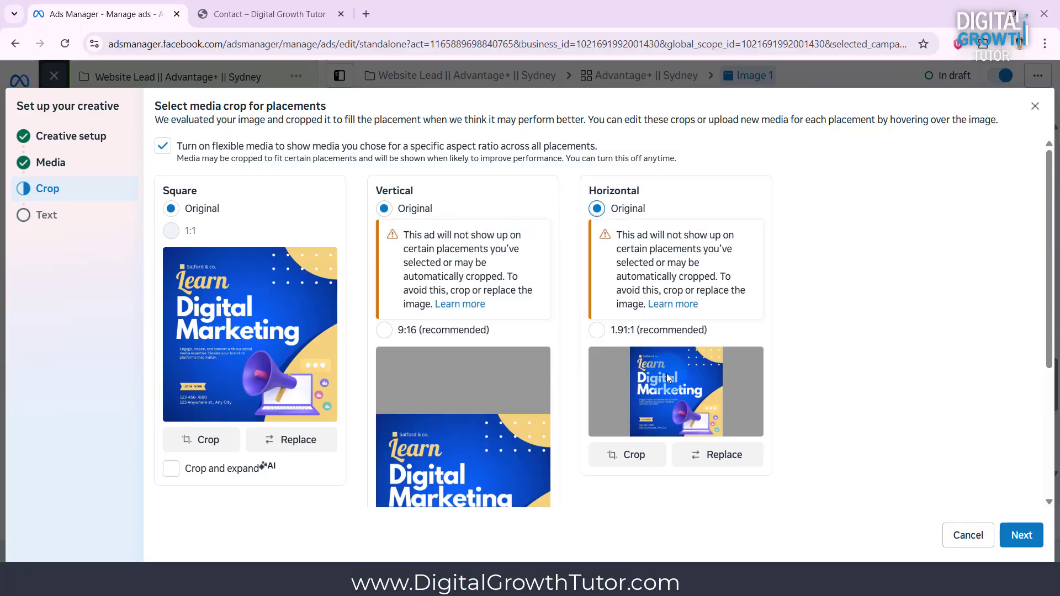
scroll(645, 424, "down", 4)
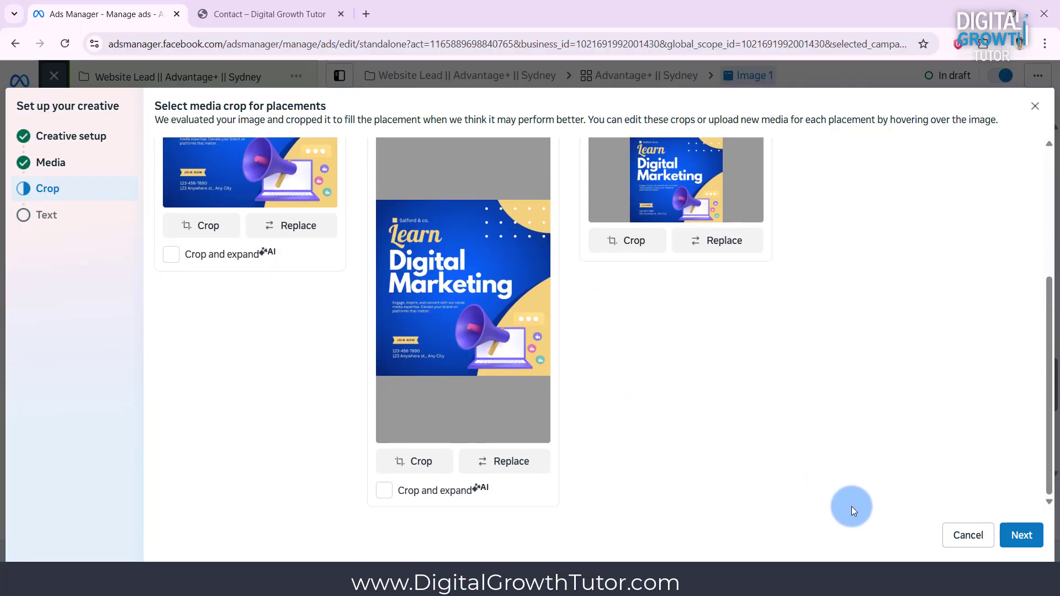
Accept the crops, enter the primary text "this is a dummy text" and headline "Learn Digital Marketing", and finish the creative
left_click(1022, 535)
left_click(337, 177)
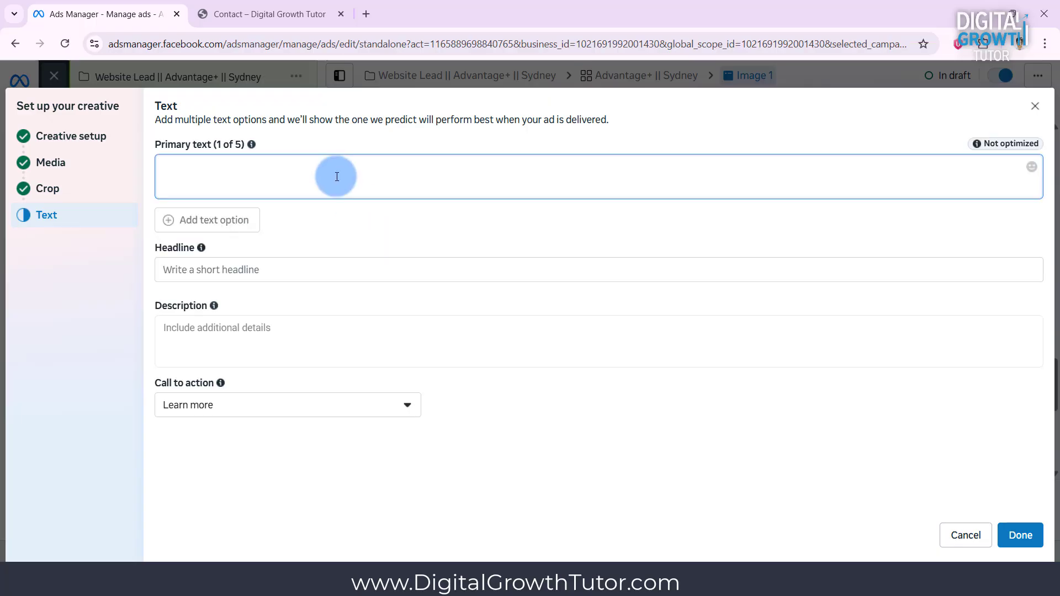
type("this is a dummy text")
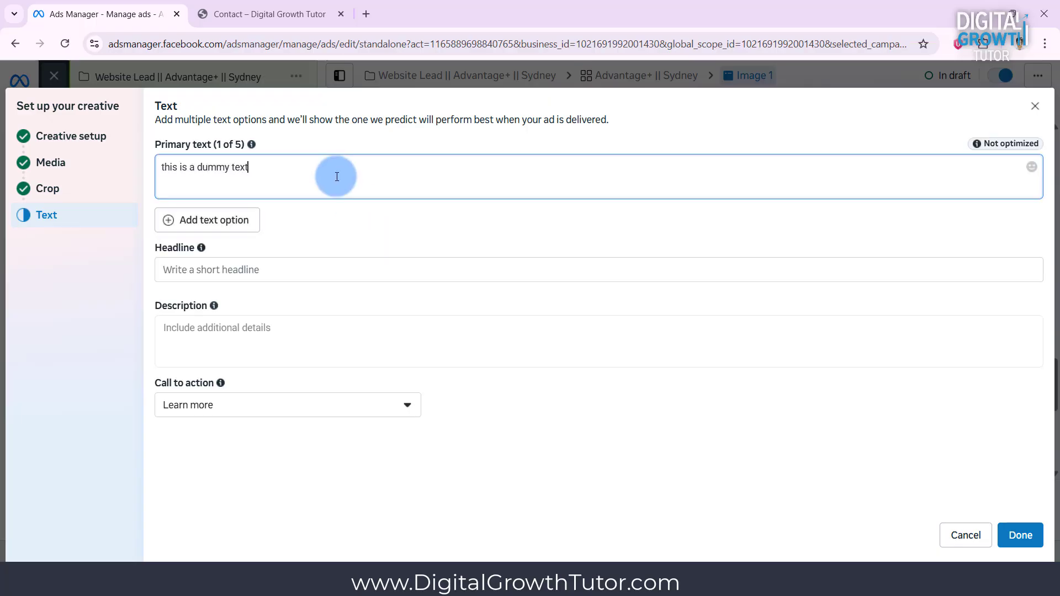
left_click(336, 265)
type("Lea")
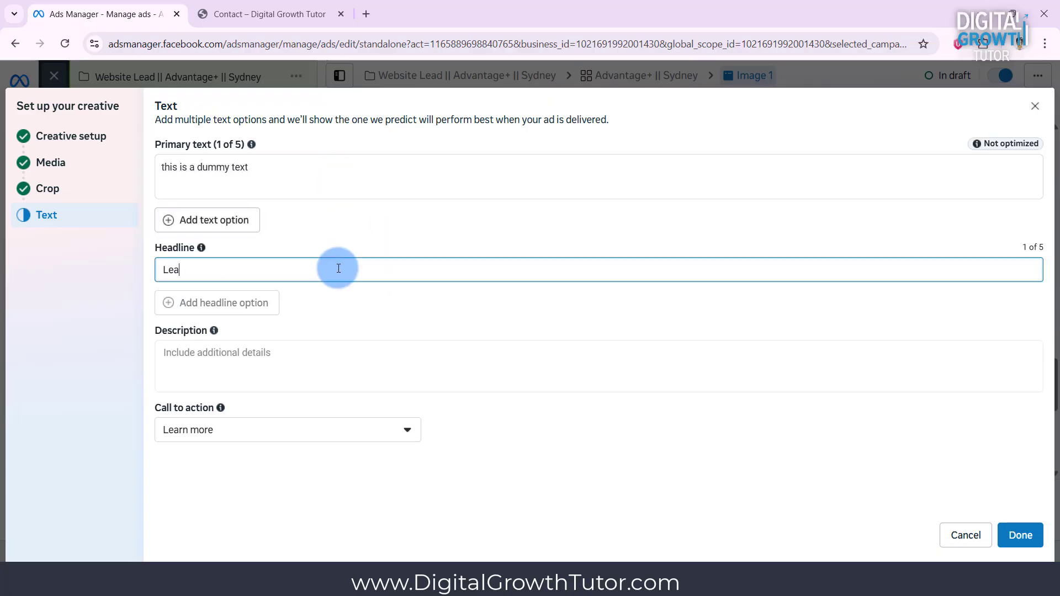
type("rn Digital Marketing")
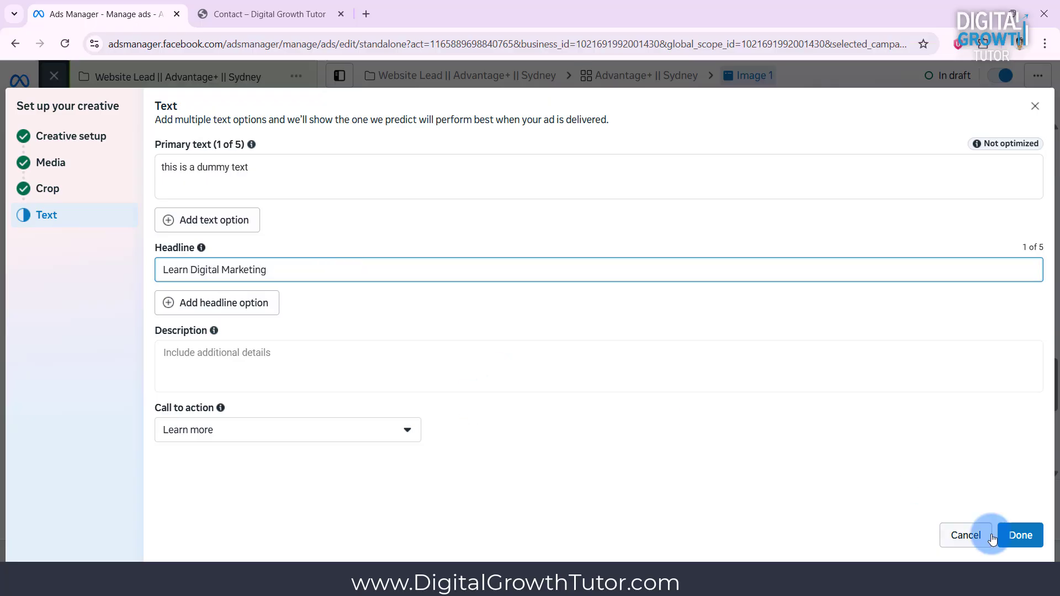
left_click(1020, 535)
Review the ad's creative, tracking settings and Facebook and Instagram previews, and open the preview of its destination
scroll(799, 353, "down", 3)
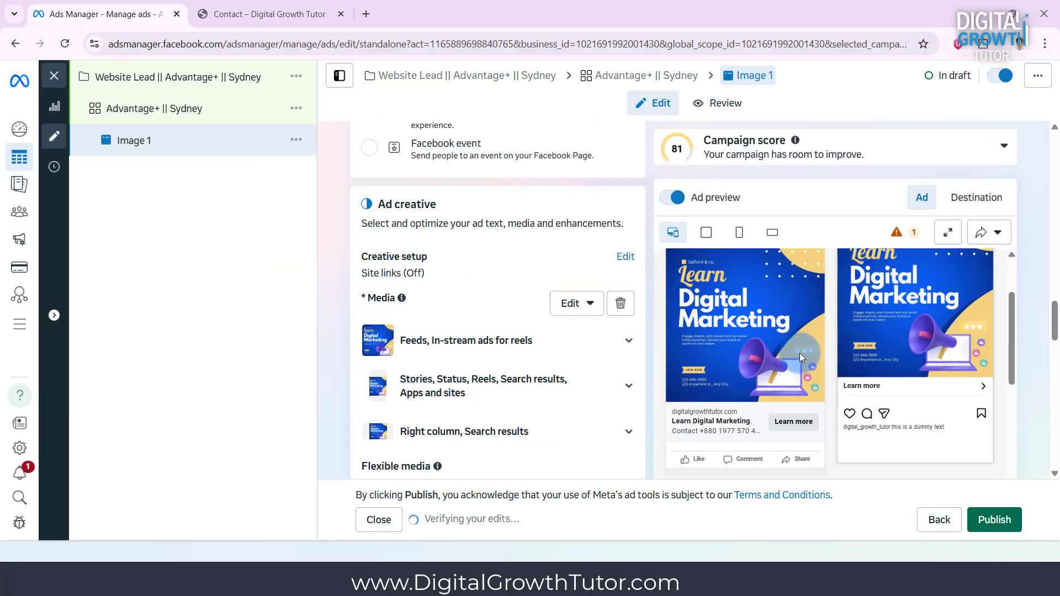
scroll(638, 357, "down", 6)
scroll(638, 357, "down", 1)
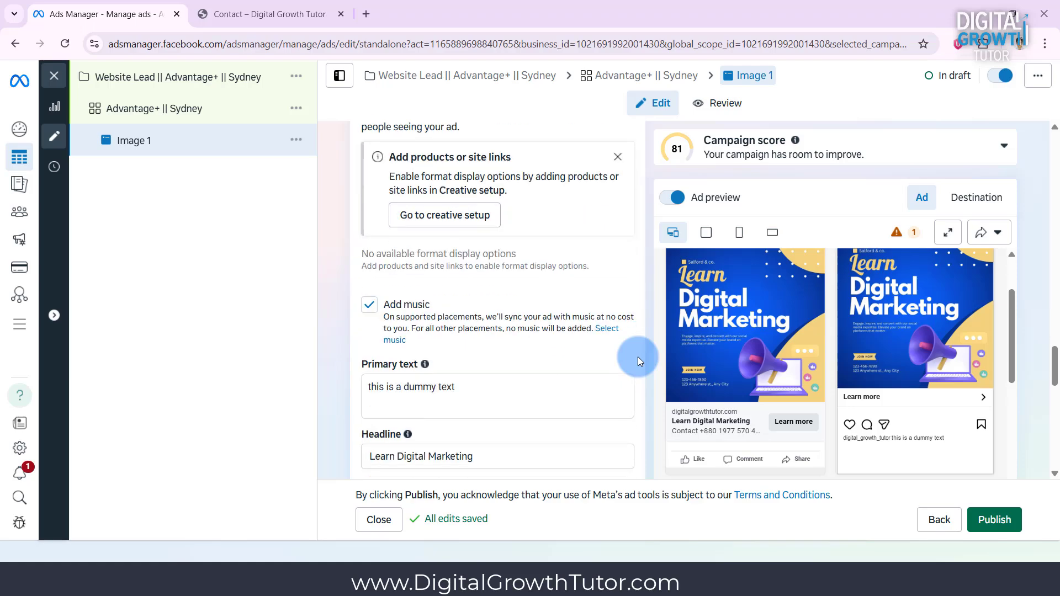
scroll(611, 346, "down", 5)
scroll(610, 346, "down", 7)
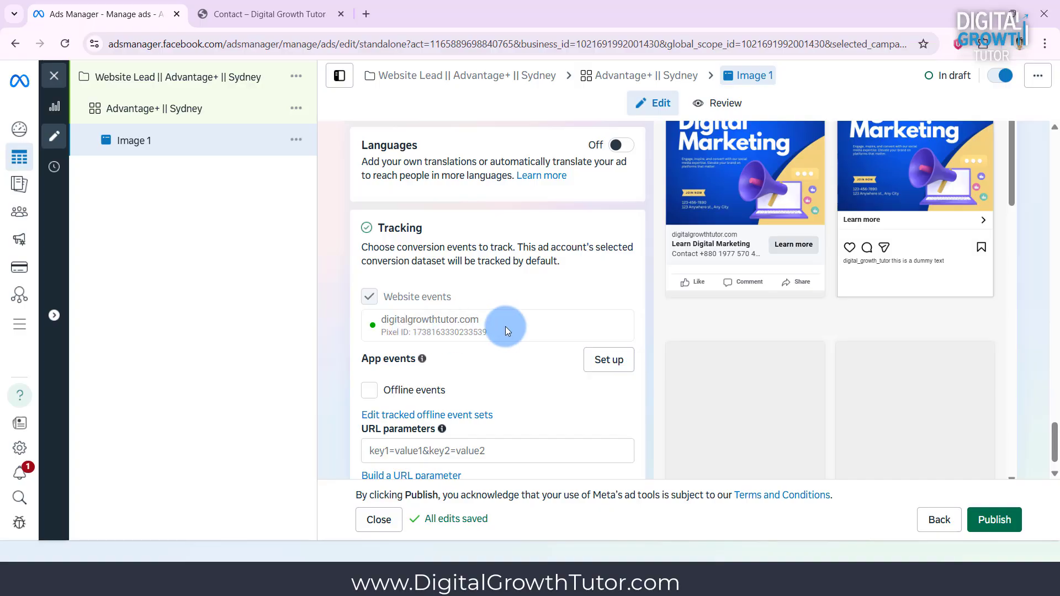
scroll(505, 327, "down", 1)
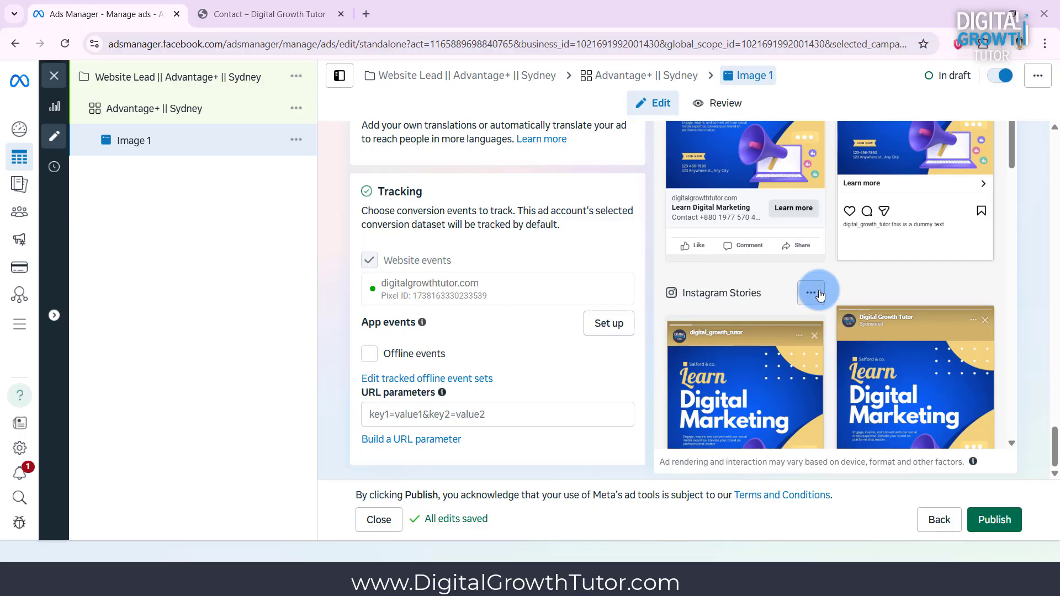
scroll(819, 293, "up", 3)
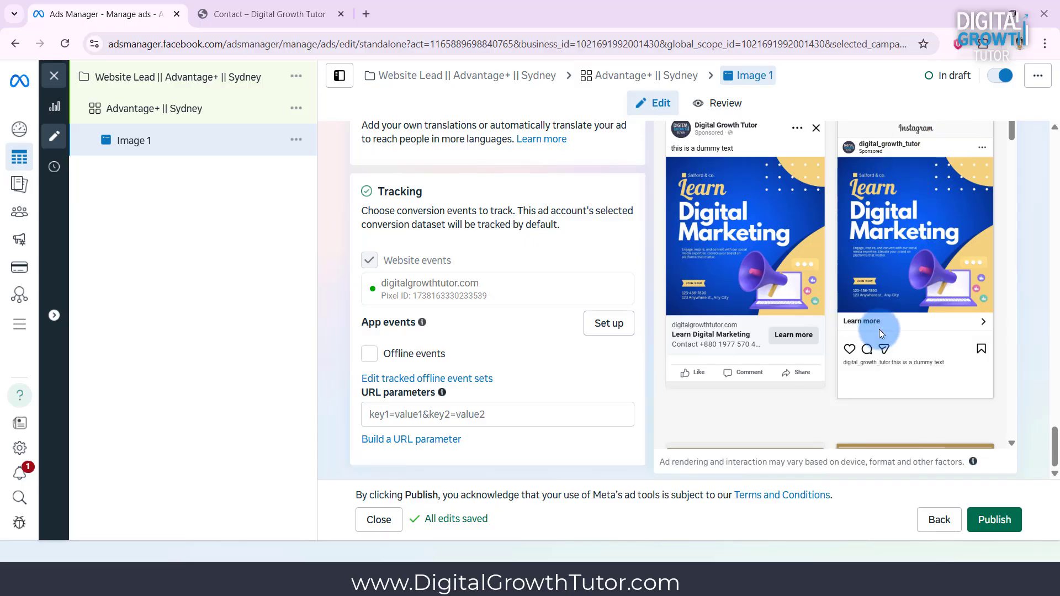
scroll(879, 329, "up", 2)
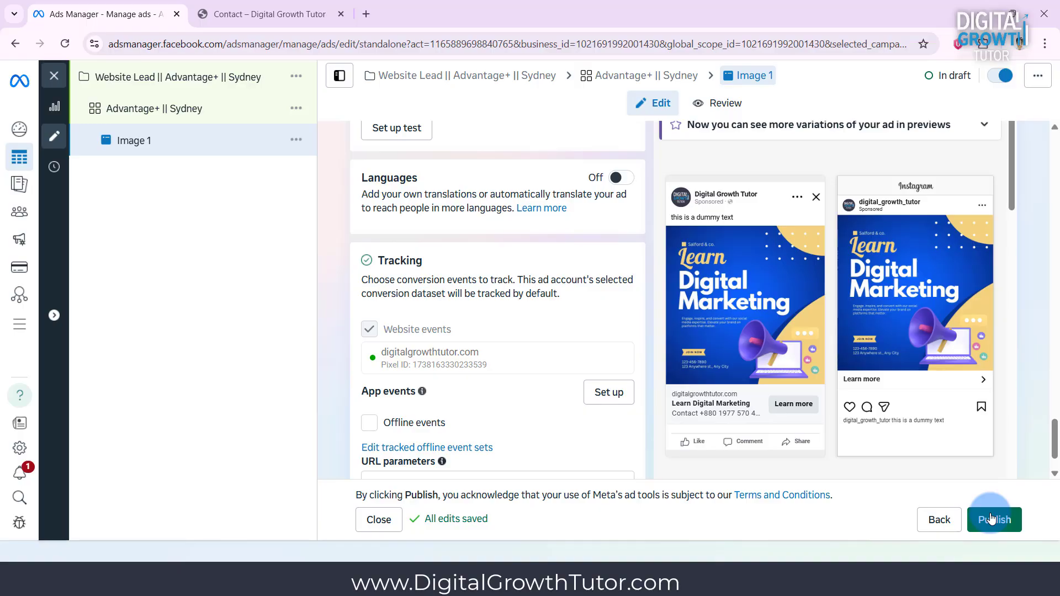
scroll(975, 436, "up", 4)
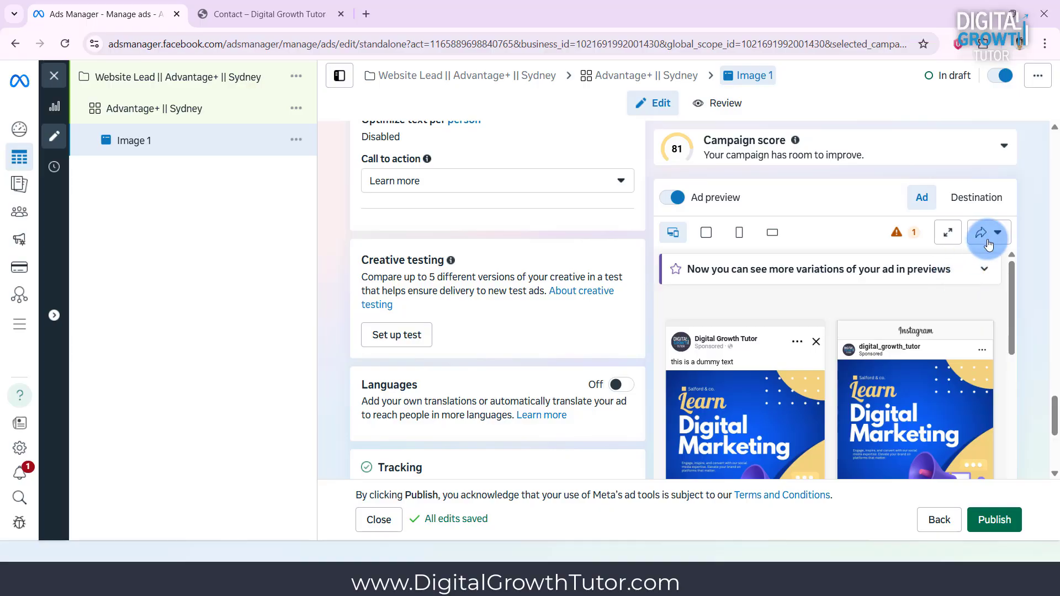
left_click(977, 197)
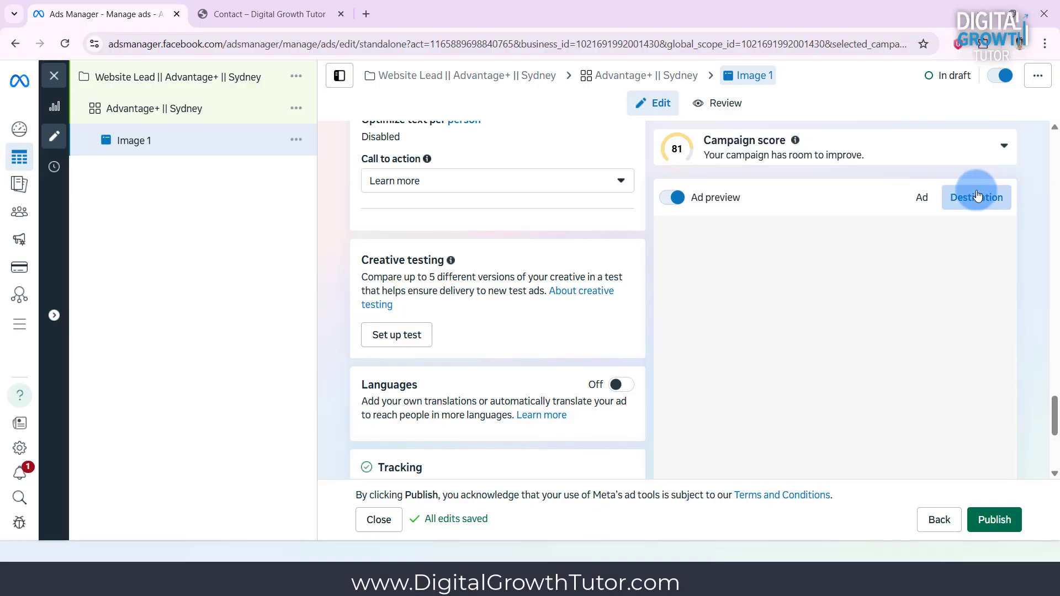